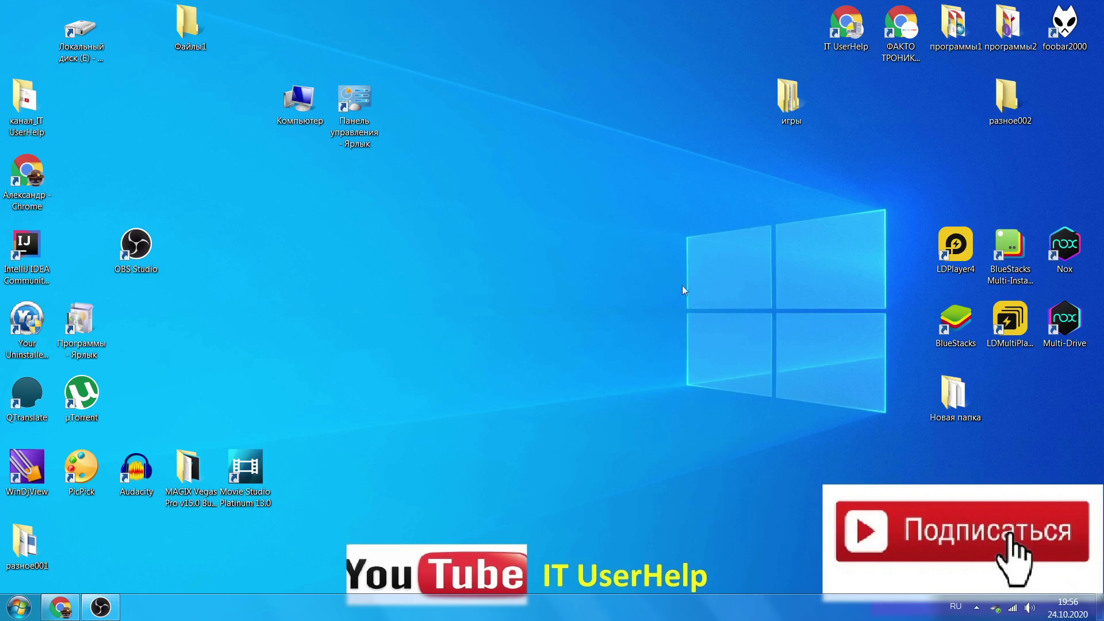
Delete the Компьютер icon and the Панель управления shortcut from the desktop.
{"action": "left_click_drag", "start_coordinate": [426, 169], "coordinate": [813, 481]}
{"action": "left_click_drag", "start_coordinate": [485, 184], "coordinate": [260, 49]}
{"action": "left_click", "coordinate": [298, 94]}
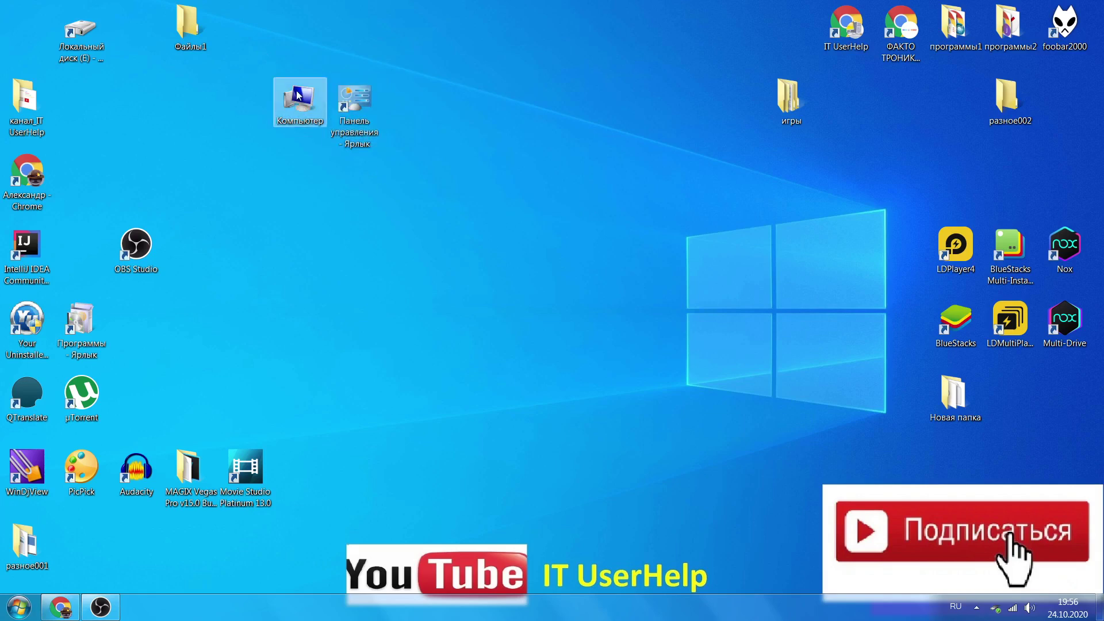
{"action": "left_click_drag", "start_coordinate": [495, 169], "coordinate": [275, 74]}
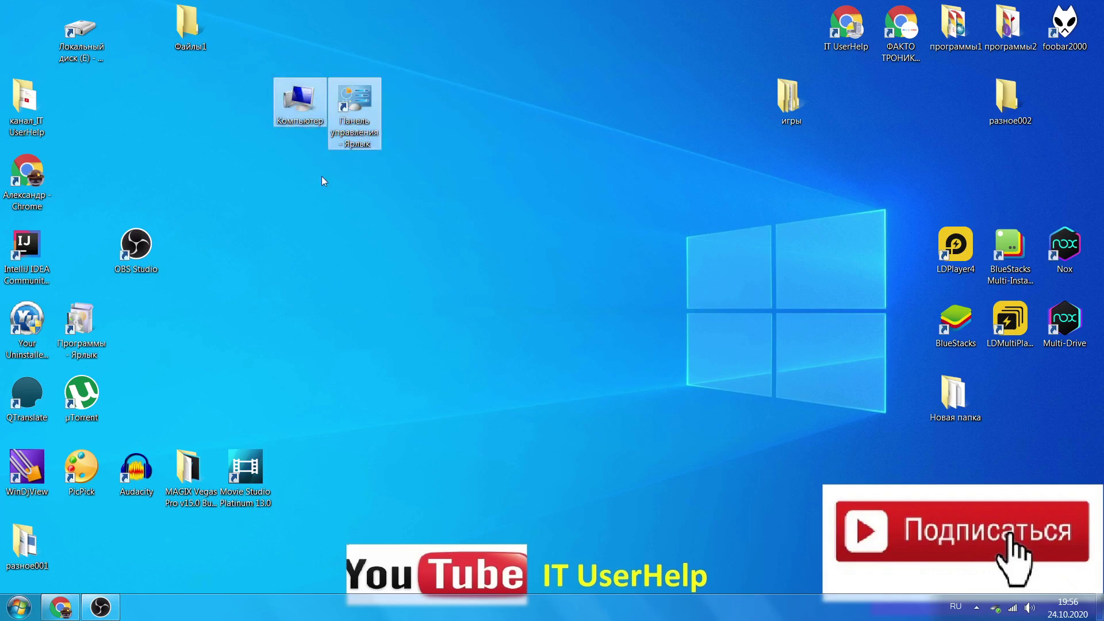
{"action": "key", "text": "Delete"}
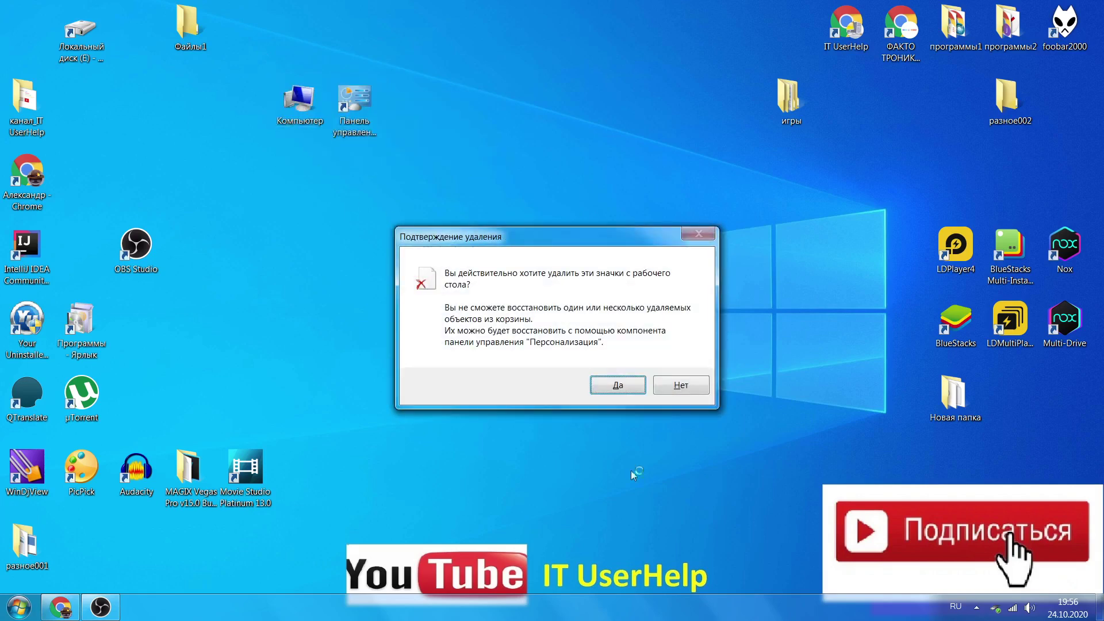
{"action": "left_click", "coordinate": [615, 383]}
{"action": "left_click", "coordinate": [603, 352]}
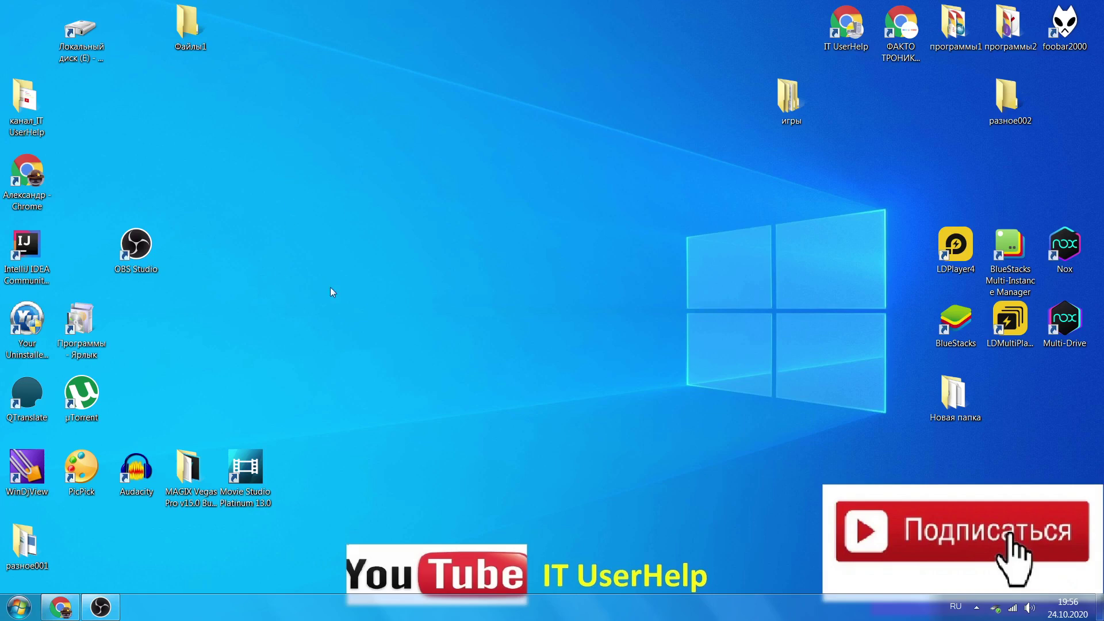
{"action": "left_click", "coordinate": [17, 609]}
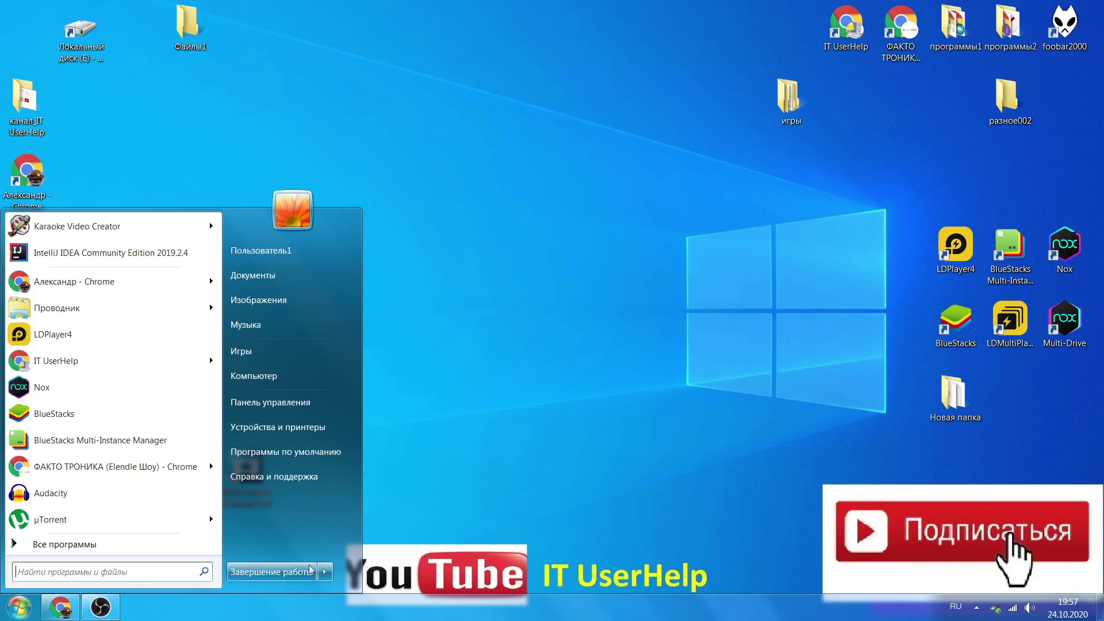
{"action": "left_click", "coordinate": [448, 468]}
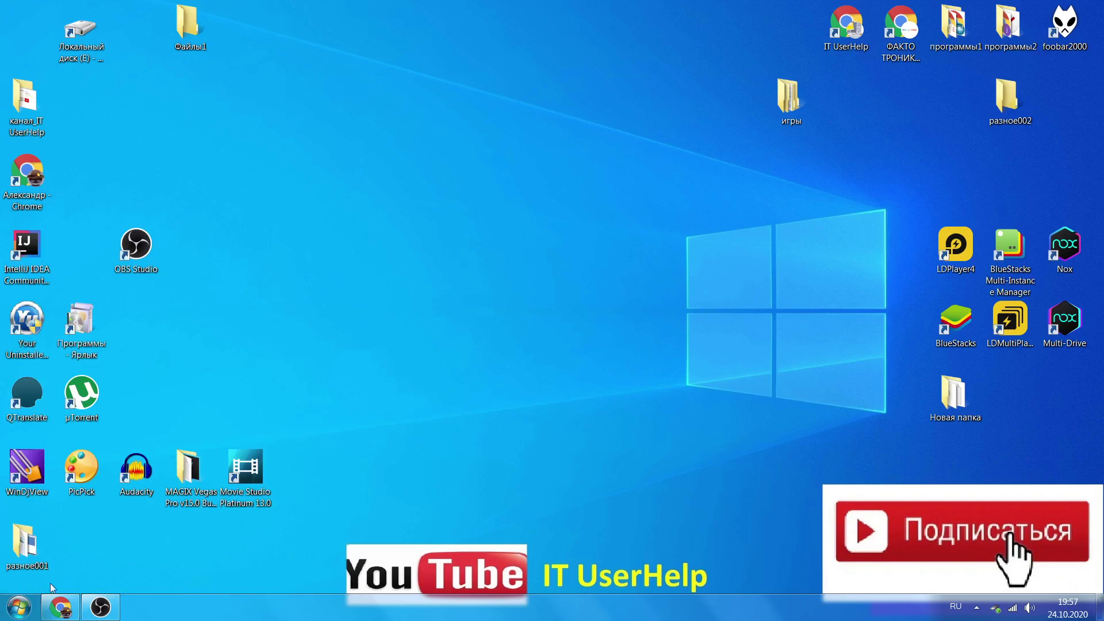
{"action": "left_click", "coordinate": [19, 607]}
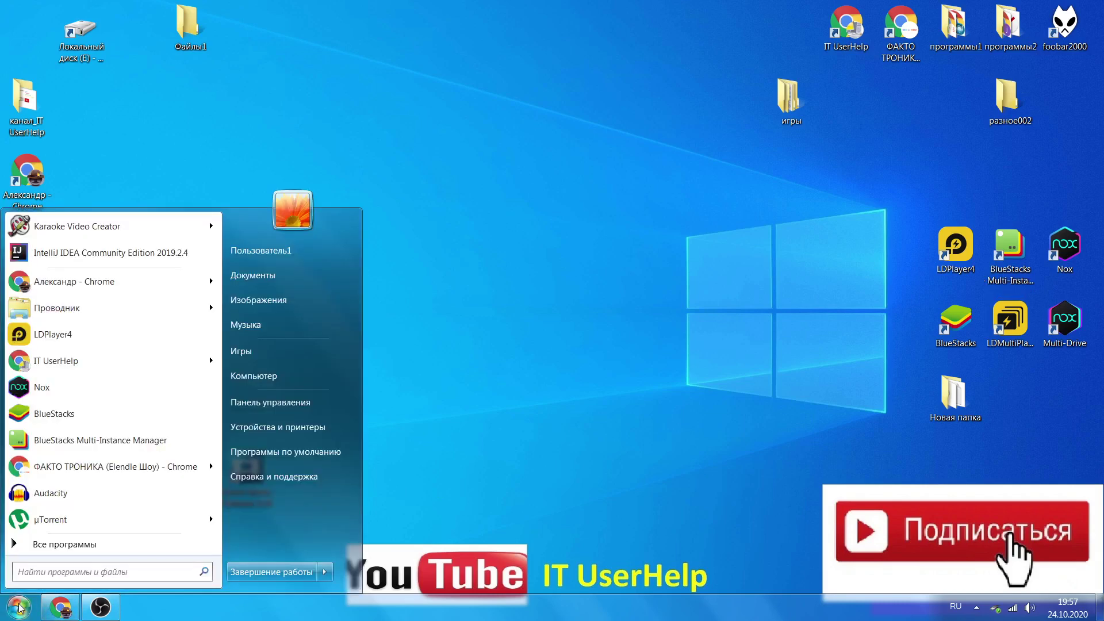
{"action": "left_click", "coordinate": [19, 607]}
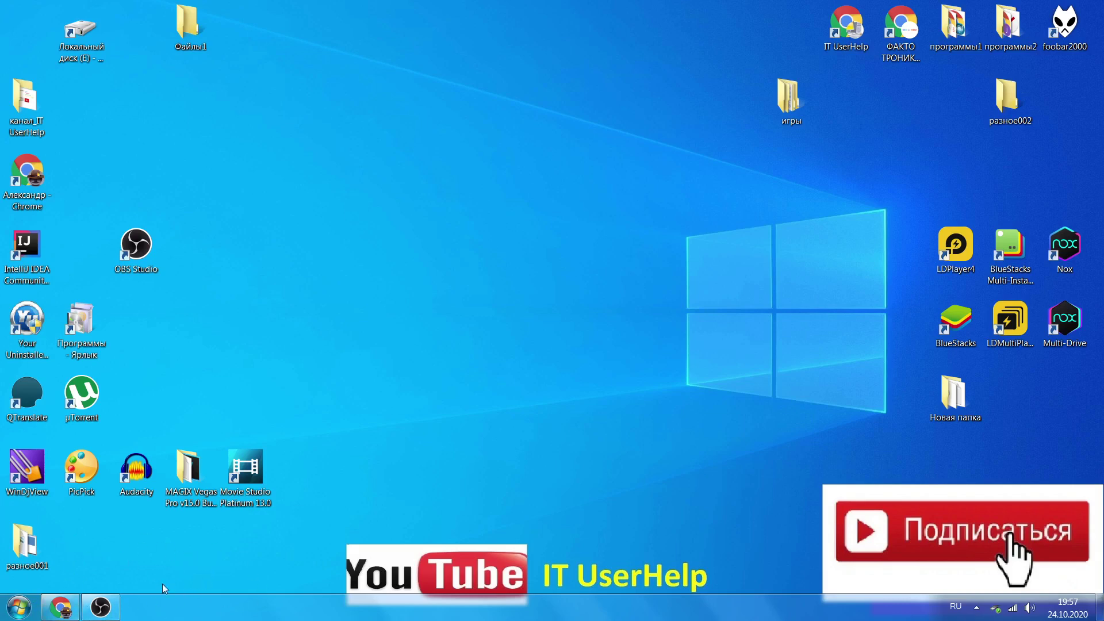
{"action": "left_click", "coordinate": [19, 607]}
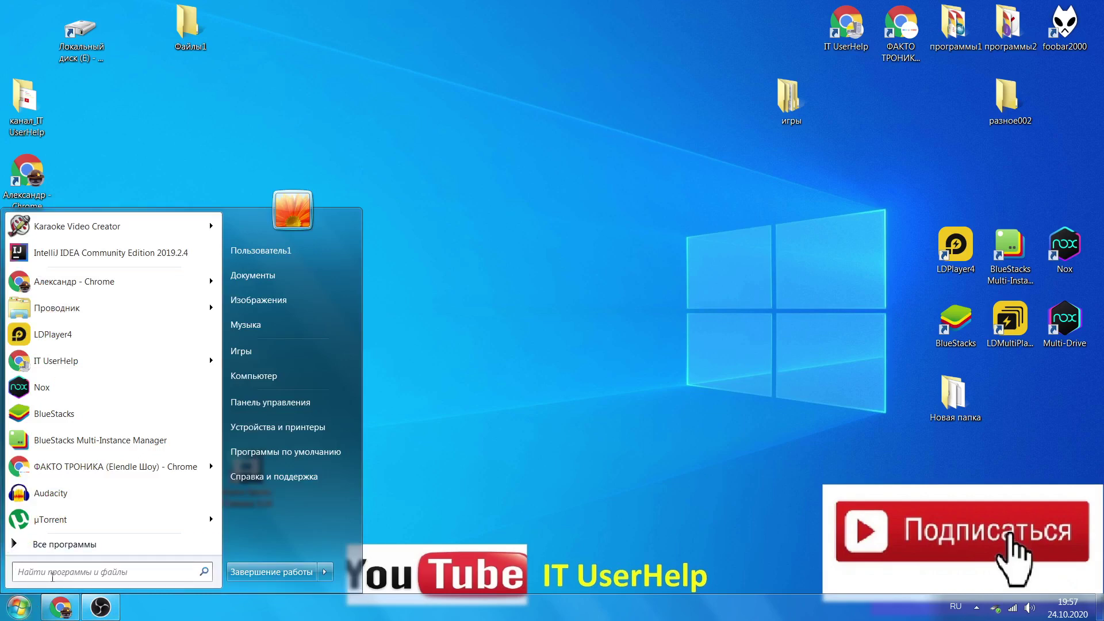
{"action": "type", "text": "Панель"}
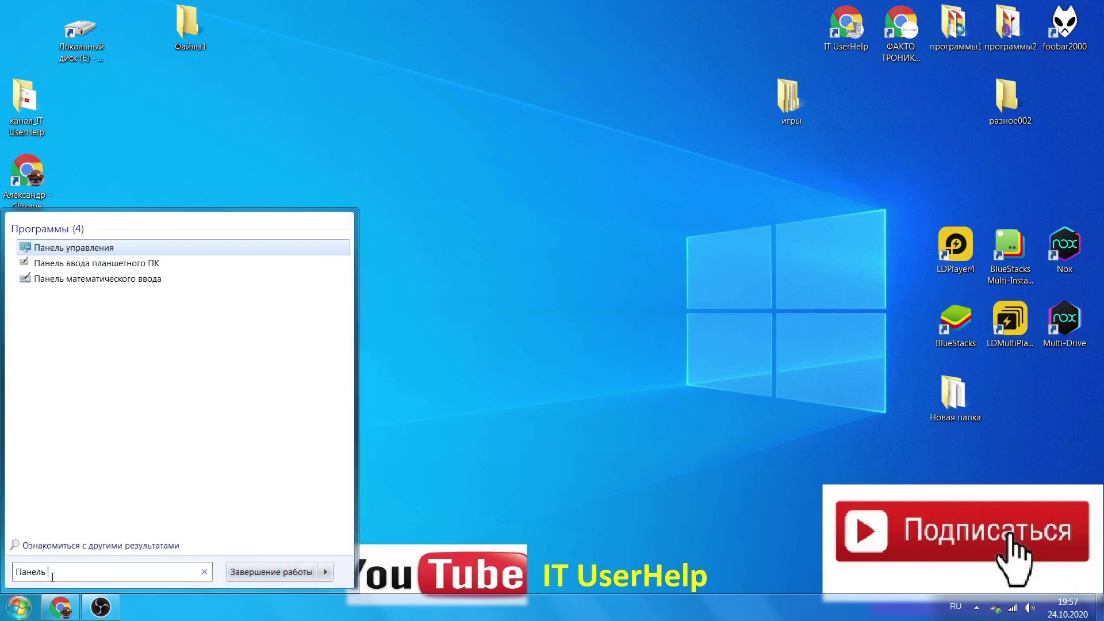
{"action": "type", "text": " уп"}
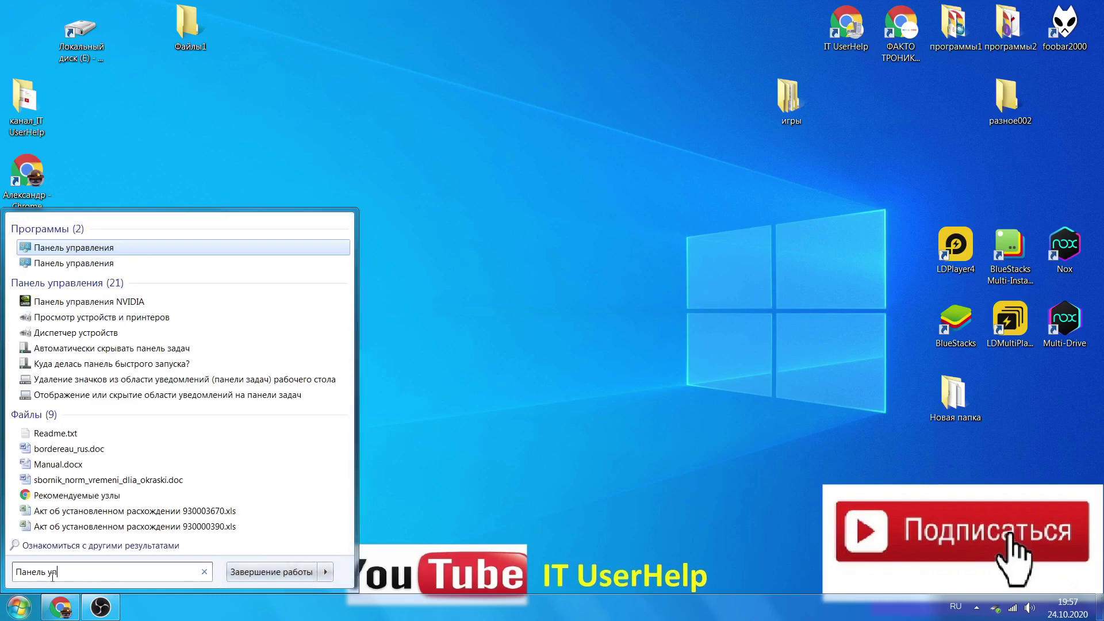
{"action": "type", "text": "равления"}
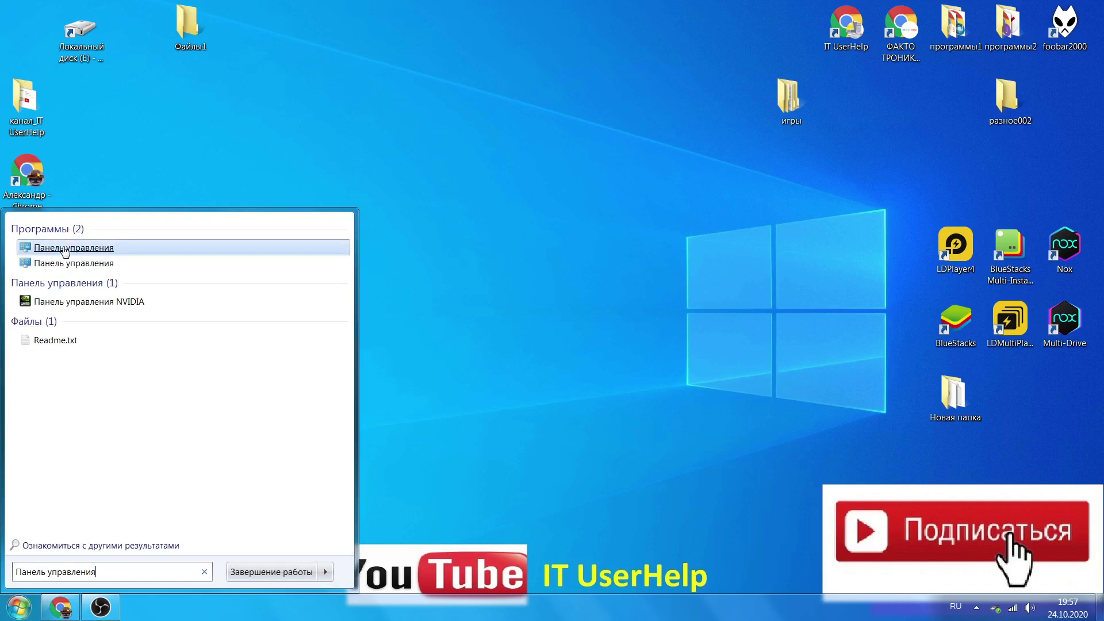
{"action": "left_click", "coordinate": [204, 572]}
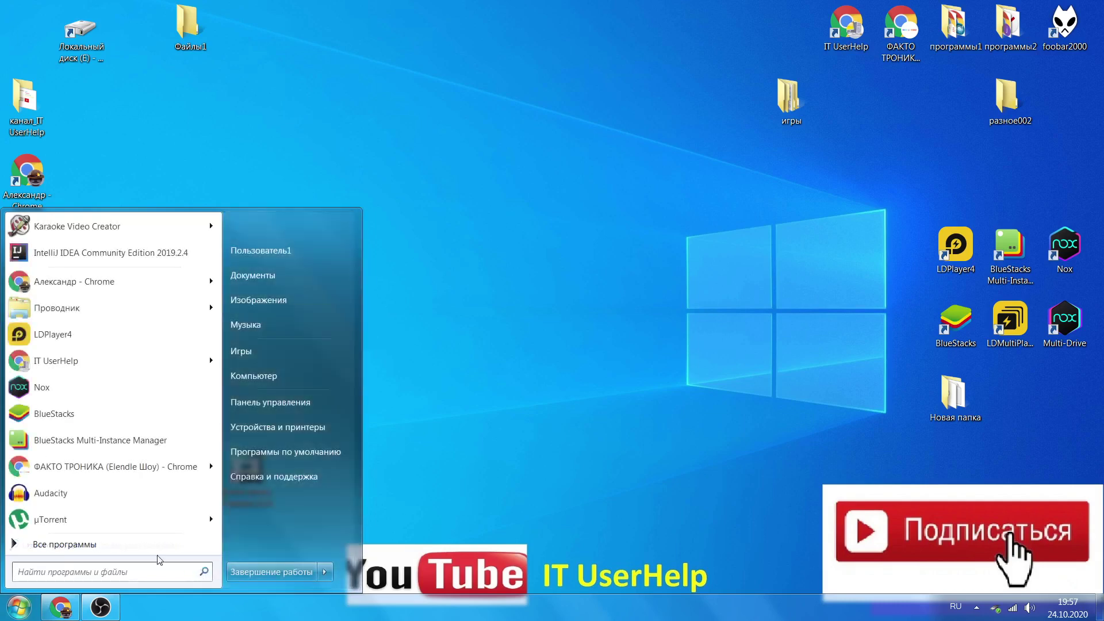
{"action": "left_click", "coordinate": [292, 405]}
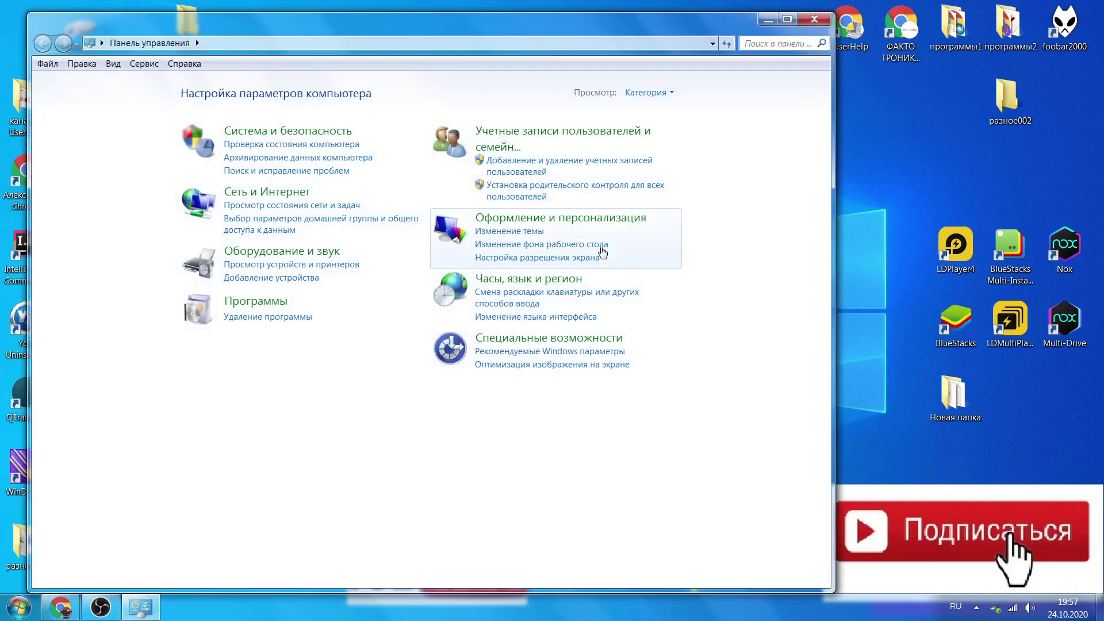
{"action": "left_click", "coordinate": [809, 22]}
Search the Start menu for "панель управления" and open the Панель управления program.
{"action": "left_click", "coordinate": [29, 605]}
{"action": "type", "text": "панель"}
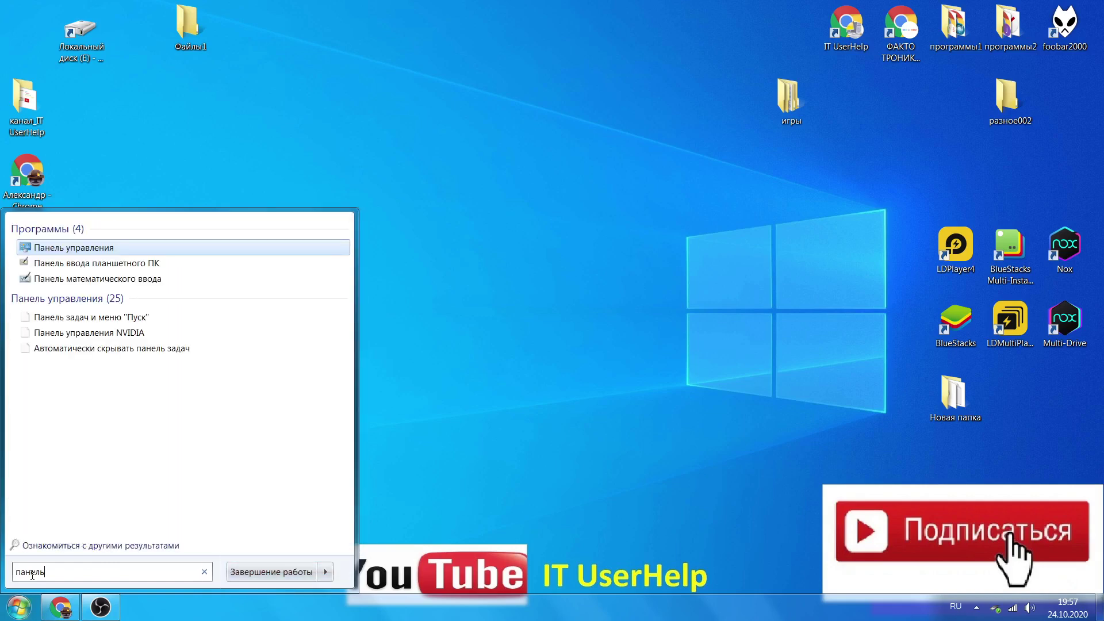
{"action": "type", "text": " управления"}
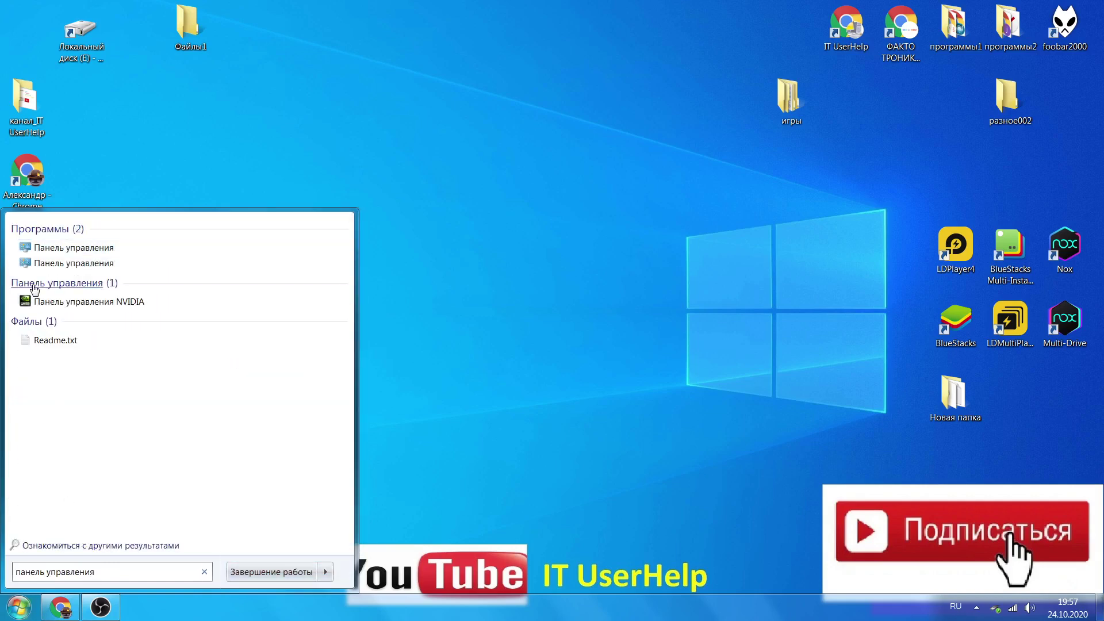
{"action": "left_click", "coordinate": [90, 247]}
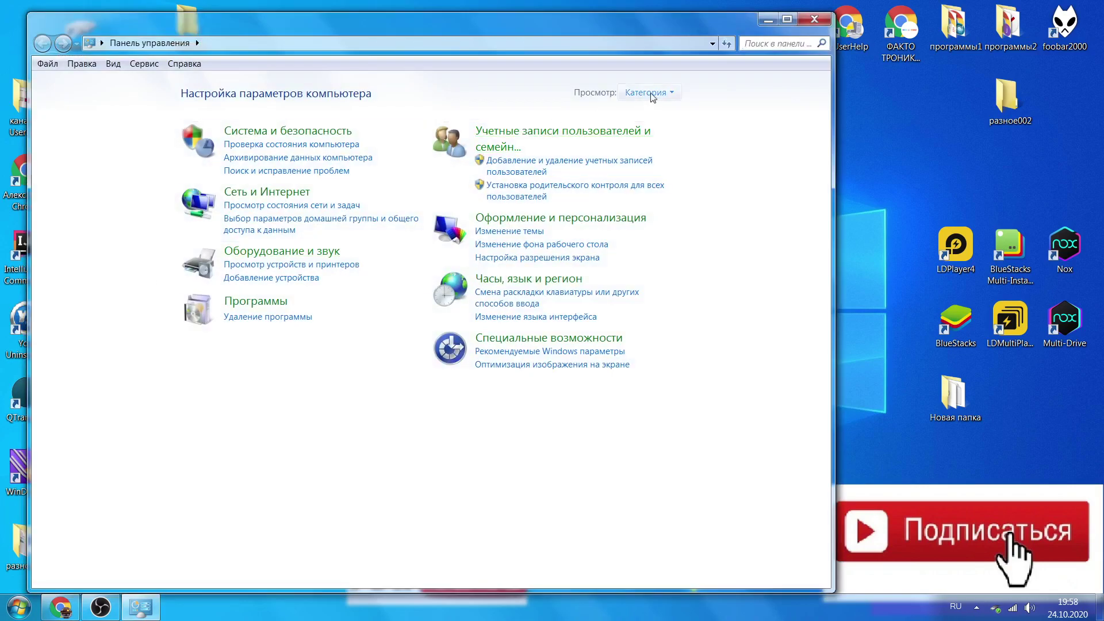
Try the Крупные значки and Мелкие значки views of Control Panel and return to the Категория view.
{"action": "left_click", "coordinate": [648, 93]}
{"action": "left_click", "coordinate": [673, 132]}
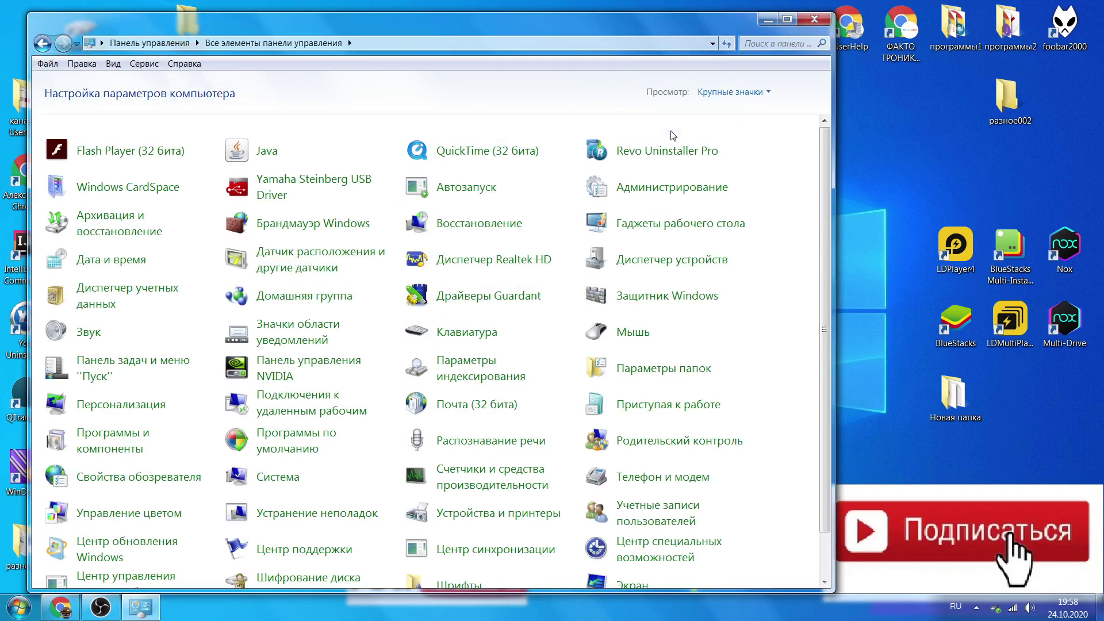
{"action": "left_click", "coordinate": [731, 92]}
{"action": "left_click", "coordinate": [718, 142]}
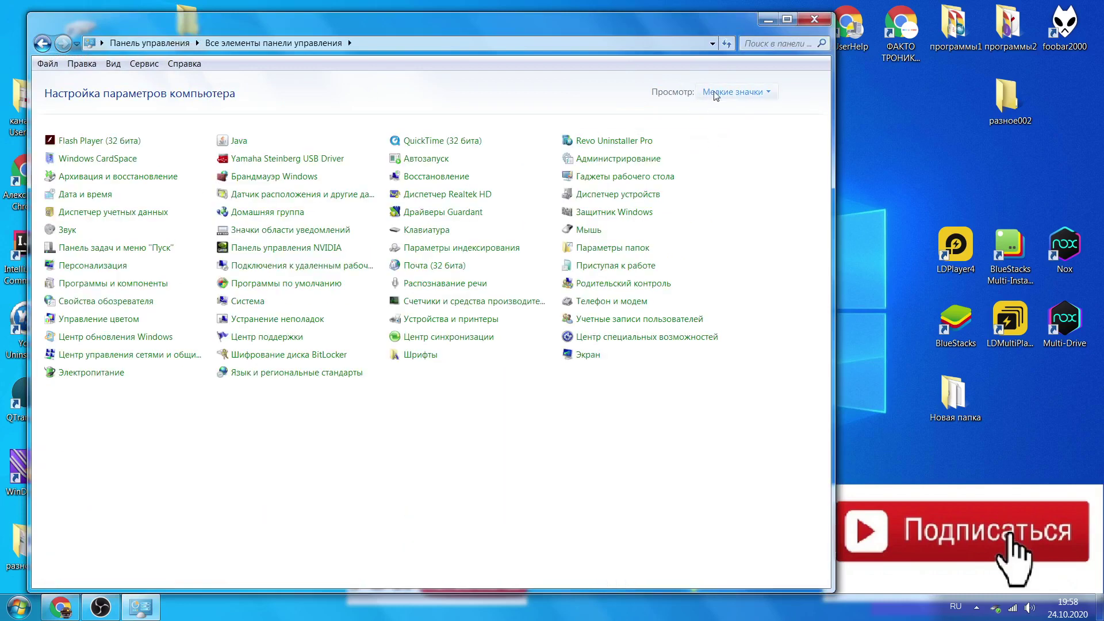
{"action": "left_click", "coordinate": [733, 92]}
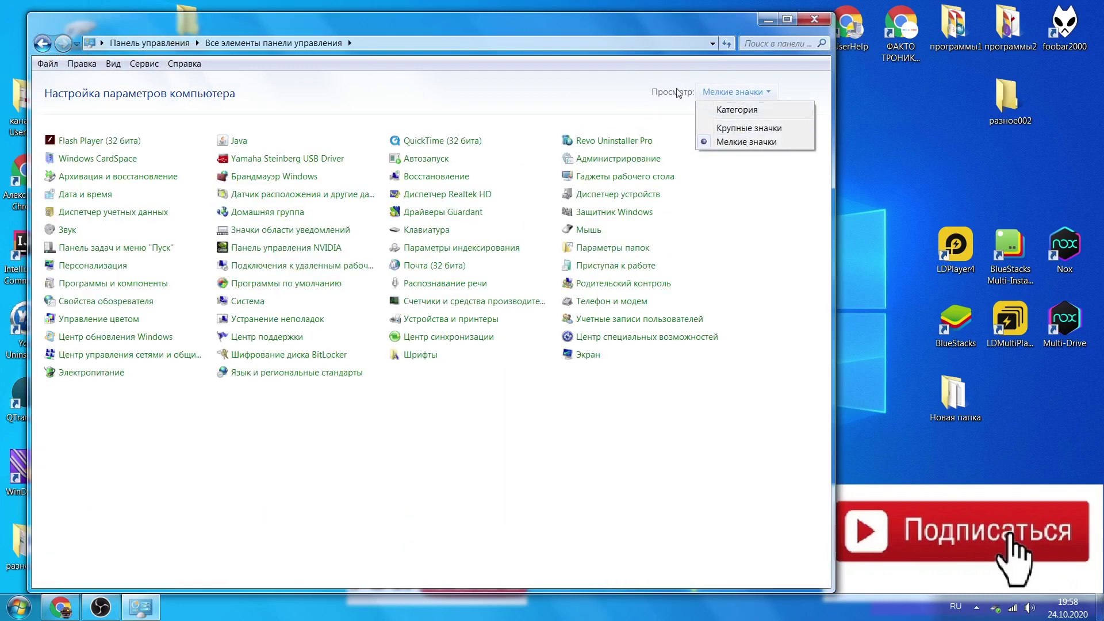
{"action": "left_click", "coordinate": [733, 112]}
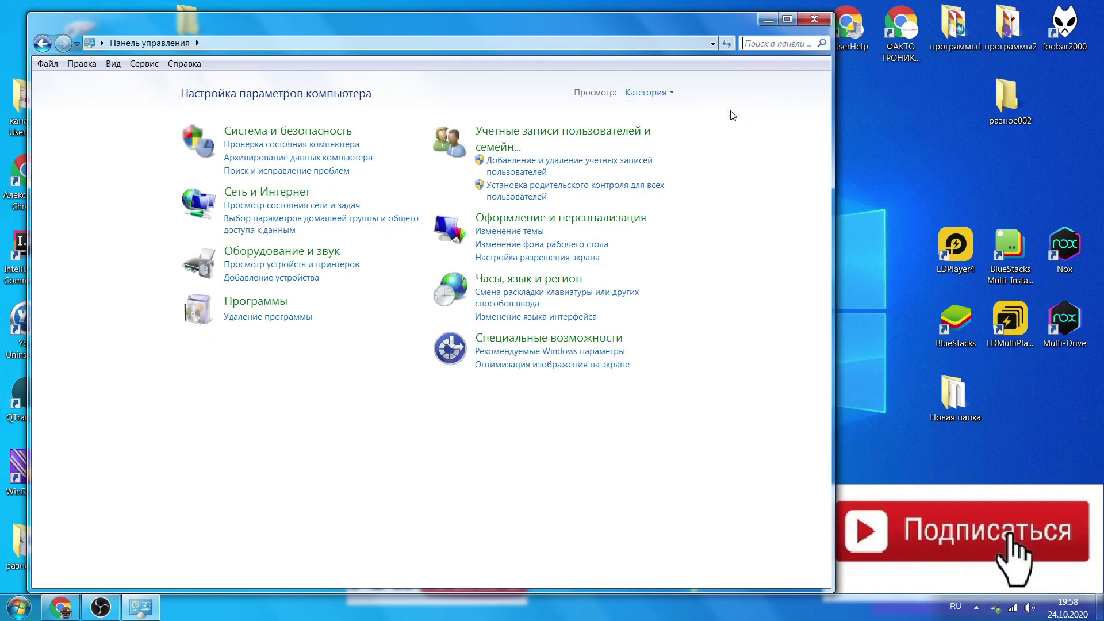
{"action": "left_click", "coordinate": [652, 92]}
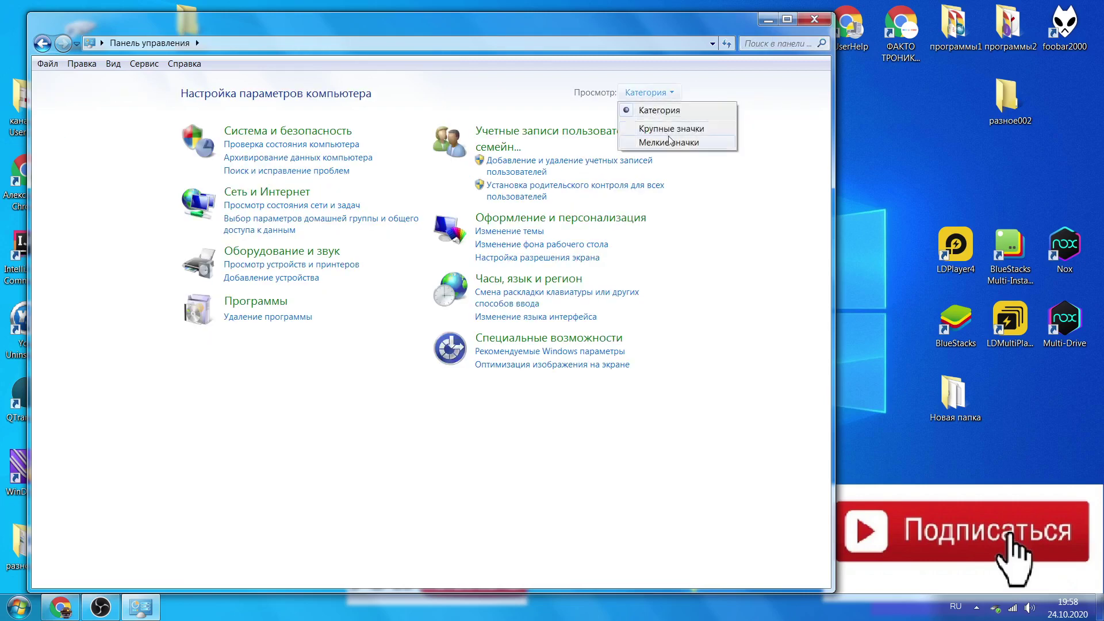
{"action": "left_click", "coordinate": [656, 110]}
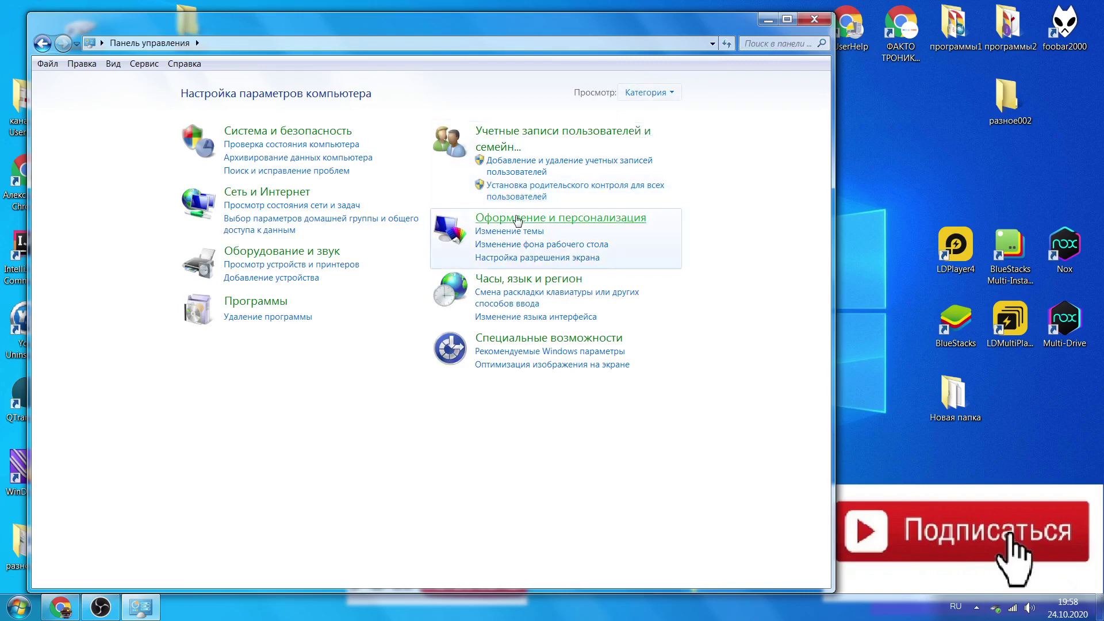
Open the desktop icon settings from the Персонализация section of Оформление и персонализация.
{"action": "left_click", "coordinate": [625, 223]}
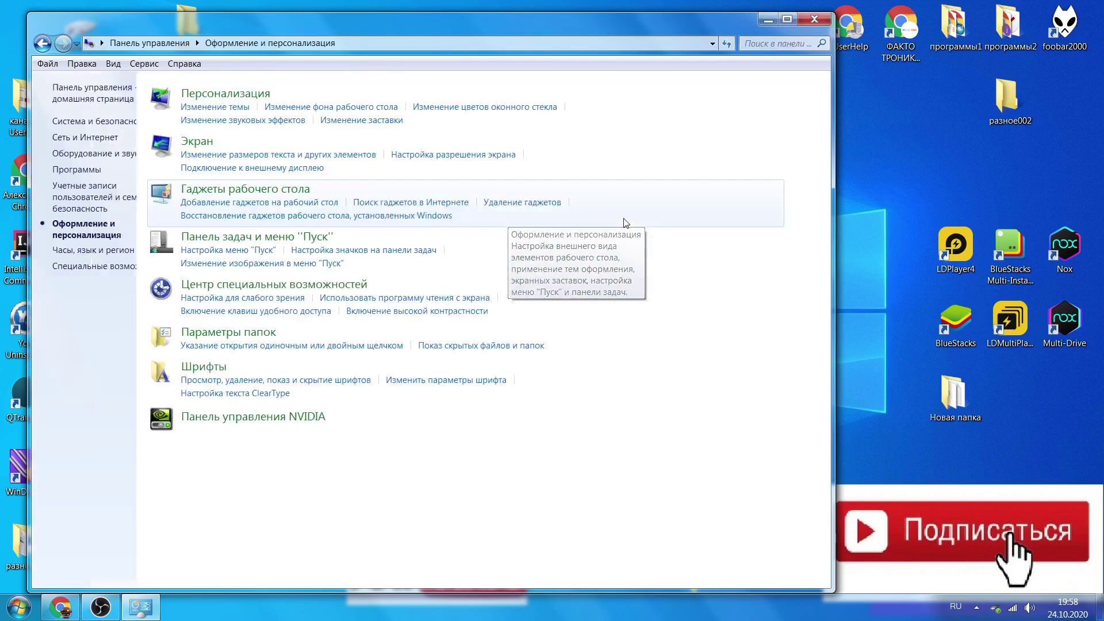
{"action": "left_click_drag", "start_coordinate": [391, 20], "coordinate": [501, 17]}
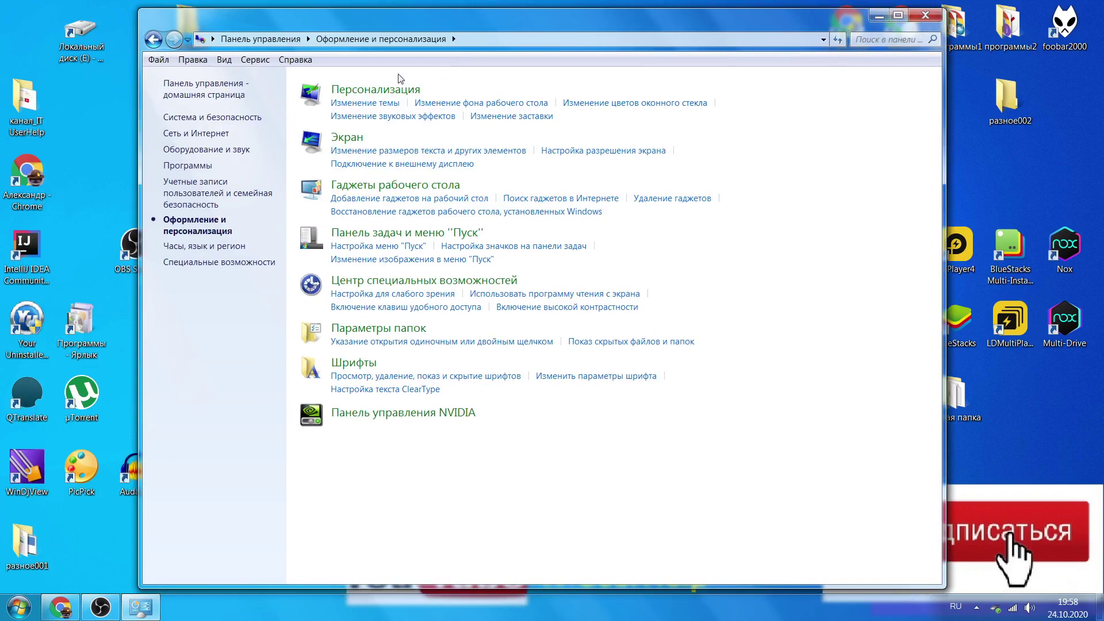
{"action": "left_click", "coordinate": [378, 97]}
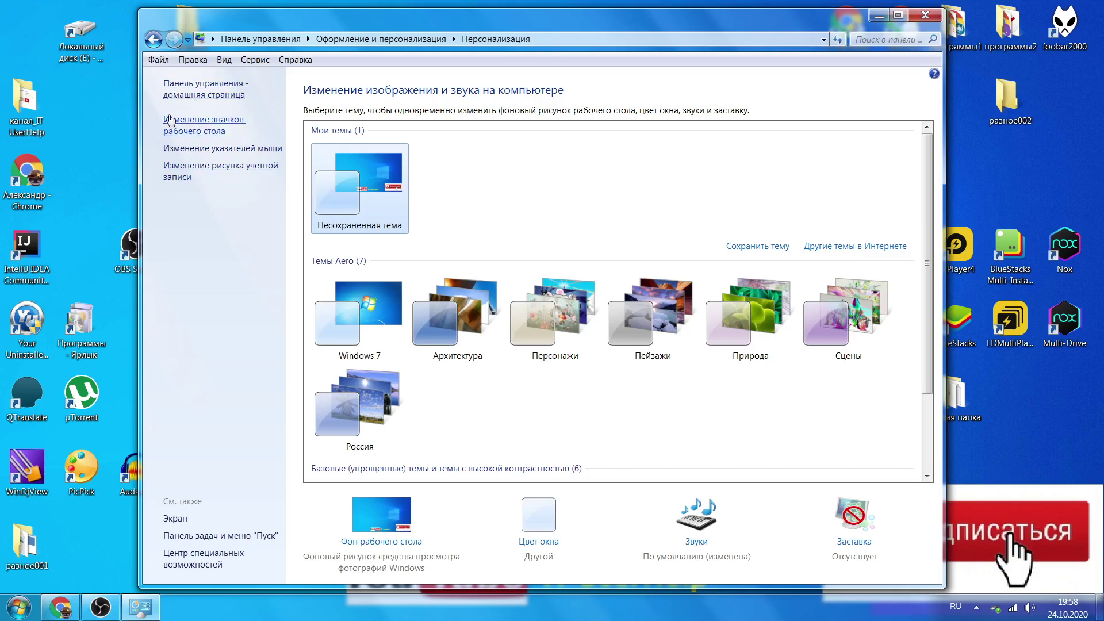
{"action": "left_click", "coordinate": [190, 126]}
{"action": "left_click_drag", "start_coordinate": [210, 83], "coordinate": [286, 85]}
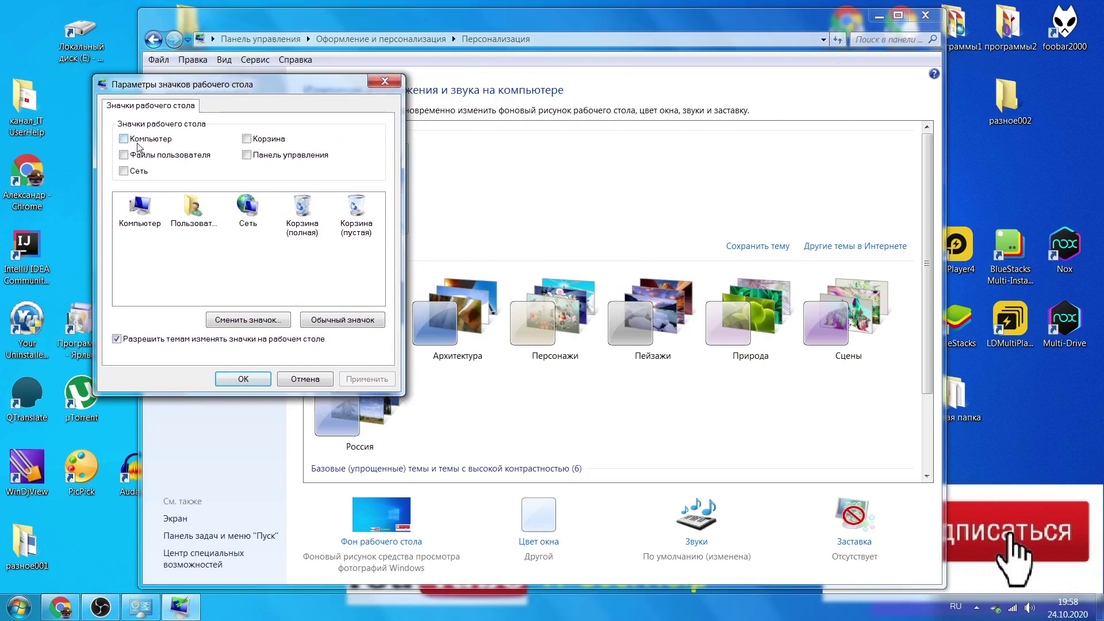
Enable the Корзина desktop icon, save the setting and minimize the Control Panel window.
{"action": "left_click", "coordinate": [247, 139]}
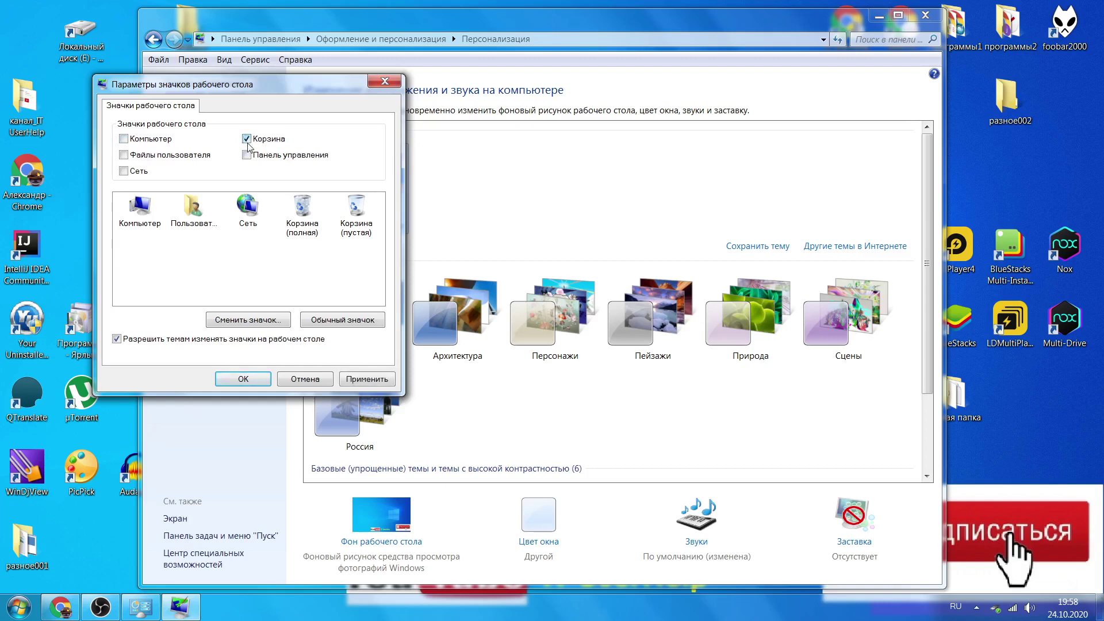
{"action": "left_click", "coordinate": [242, 379]}
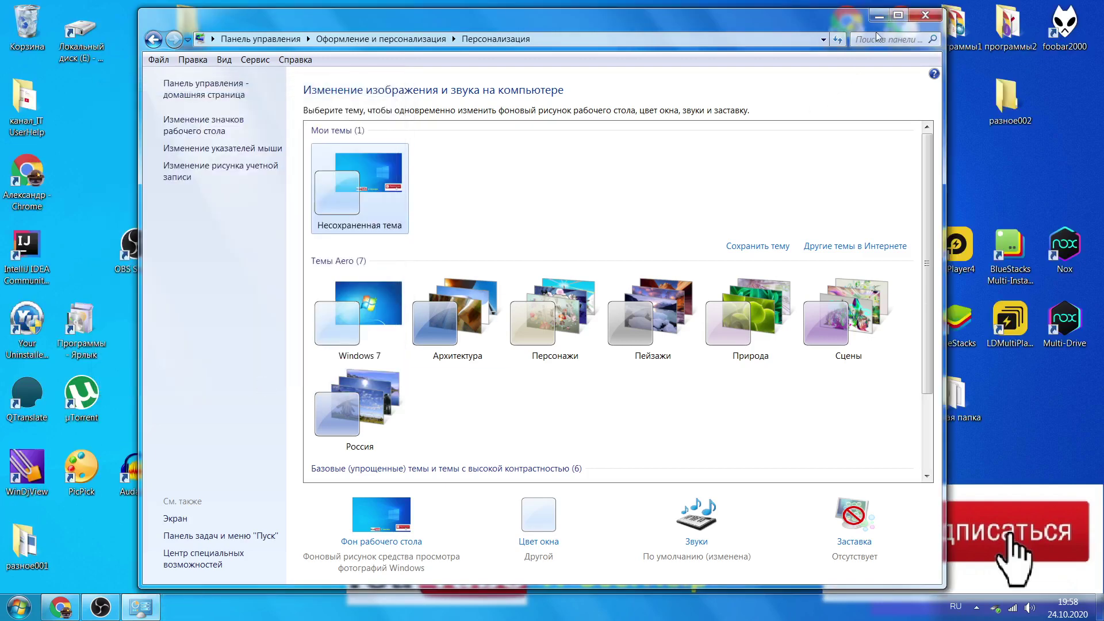
{"action": "left_click", "coordinate": [879, 15]}
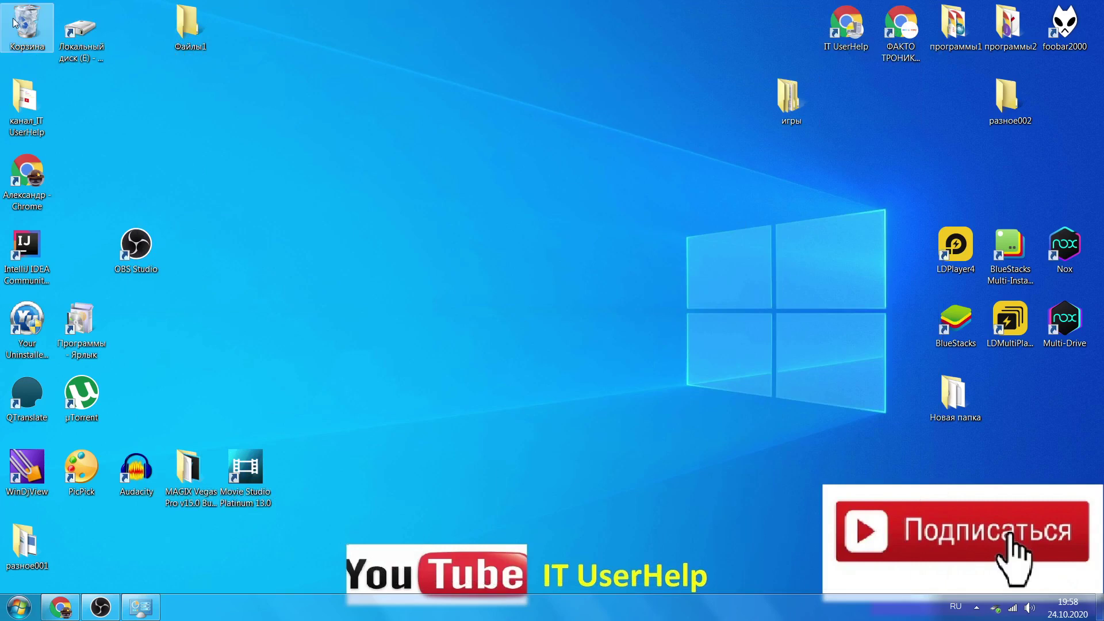
Move the Корзина icon across the desktop to the free spot just right of the Новая папка folder.
{"action": "left_click_drag", "start_coordinate": [43, 34], "coordinate": [318, 277]}
{"action": "left_click_drag", "start_coordinate": [681, 329], "coordinate": [744, 328]}
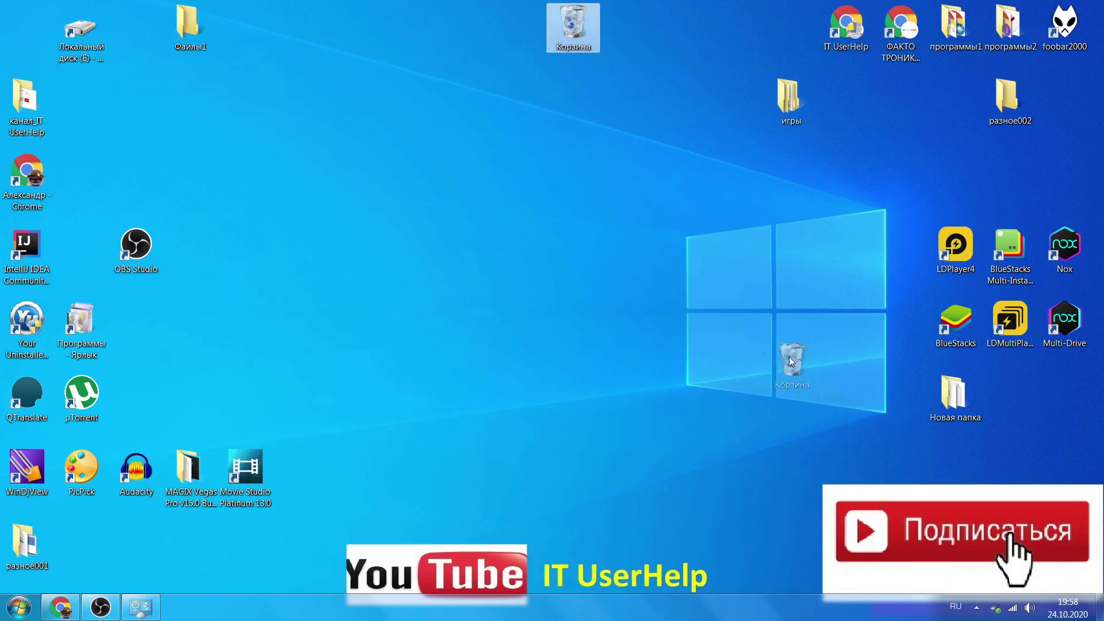
{"action": "left_click_drag", "start_coordinate": [1056, 389], "coordinate": [1058, 390]}
{"action": "left_click", "coordinate": [778, 373]}
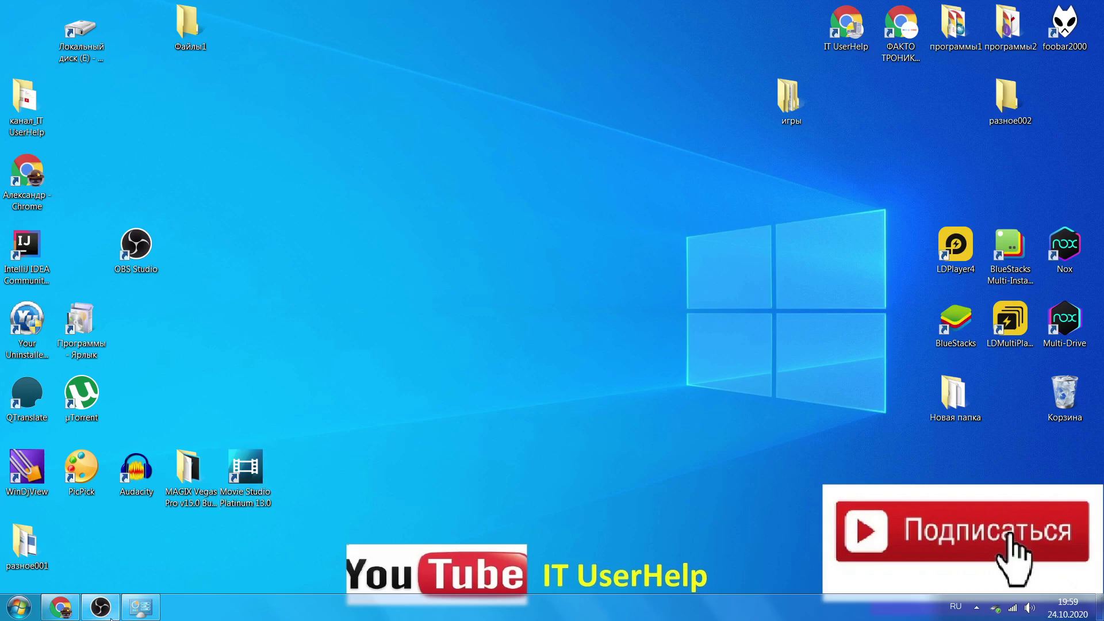
{"action": "left_click", "coordinate": [138, 609]}
{"action": "left_click", "coordinate": [138, 609]}
Shrink the desktop icons to a very small size and enlarge them again to a comfortable size.
{"action": "scroll", "coordinate": [442, 391], "scroll_direction": "down", "scroll_amount": 6, "text": "ctrl"}
{"action": "scroll", "coordinate": [443, 391], "scroll_direction": "down", "scroll_amount": 1, "text": "ctrl"}
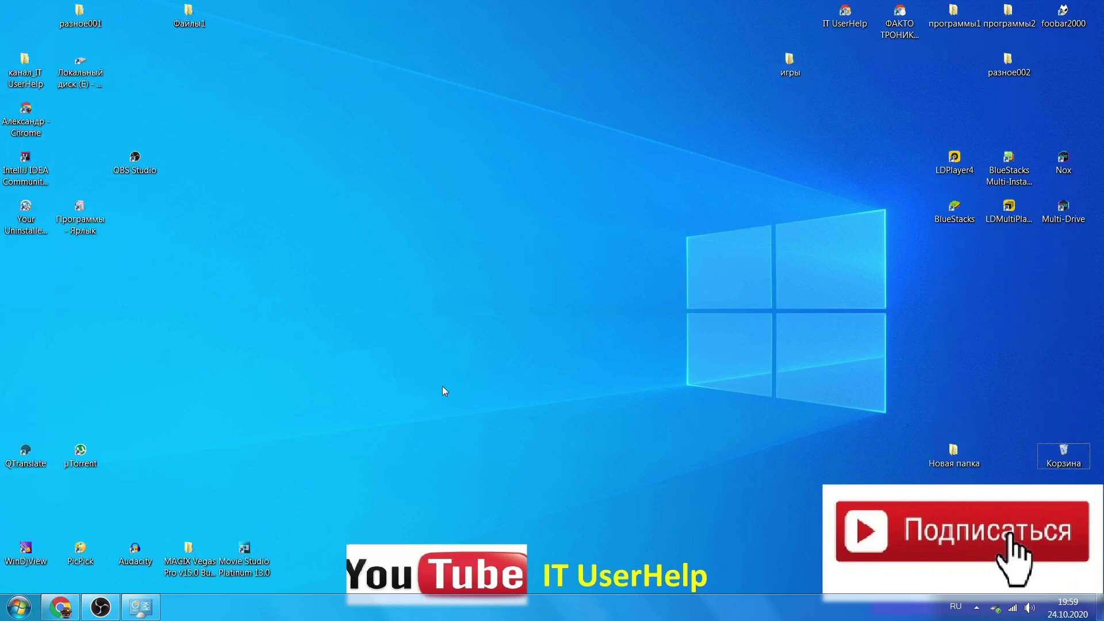
{"action": "scroll", "coordinate": [443, 391], "scroll_direction": "up", "scroll_amount": 3, "text": "ctrl"}
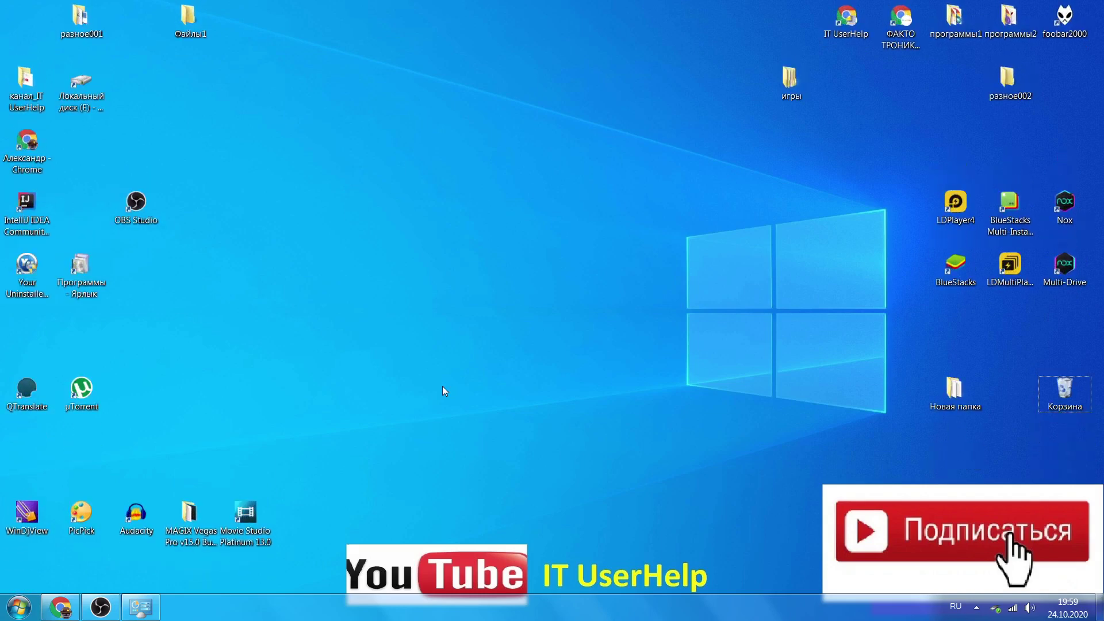
{"action": "scroll", "coordinate": [443, 391], "scroll_direction": "up", "scroll_amount": 3, "text": "ctrl"}
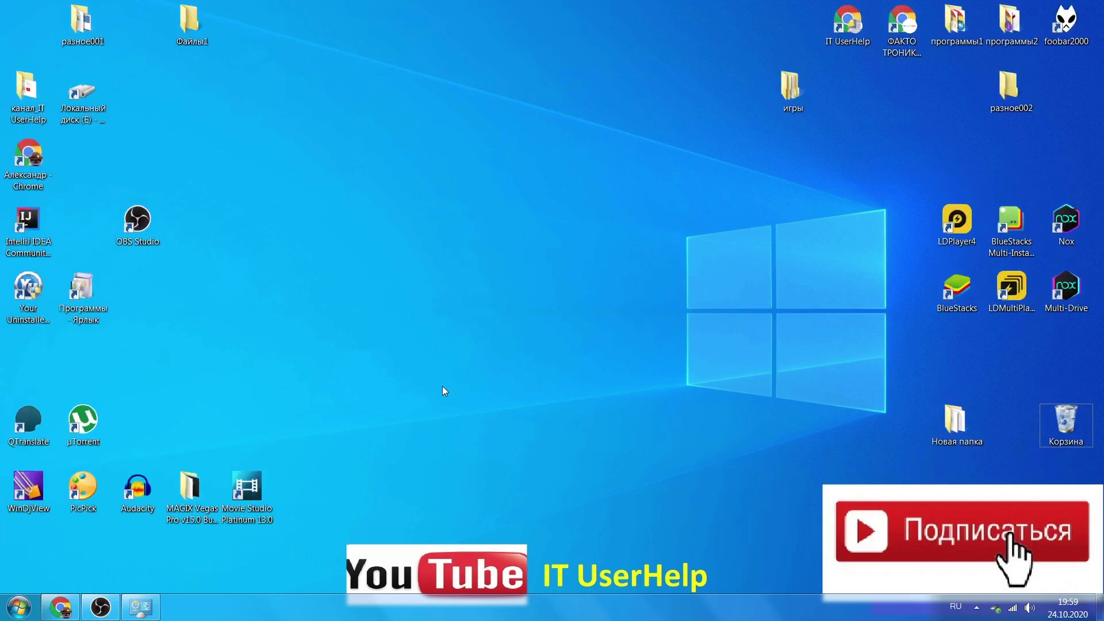
Enlarge the desktop icons slightly and open the Корзина to test its restored icon.
{"action": "scroll", "coordinate": [443, 387], "scroll_direction": "up", "scroll_amount": 1, "text": "ctrl"}
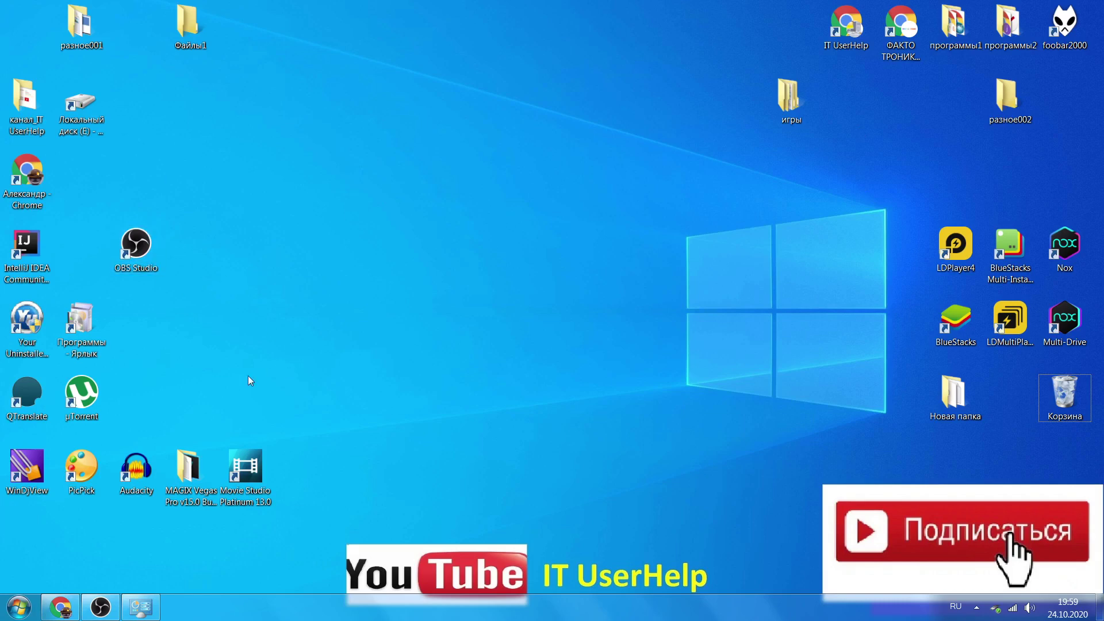
{"action": "left_click", "coordinate": [1068, 390]}
{"action": "double_click", "coordinate": [1069, 390]}
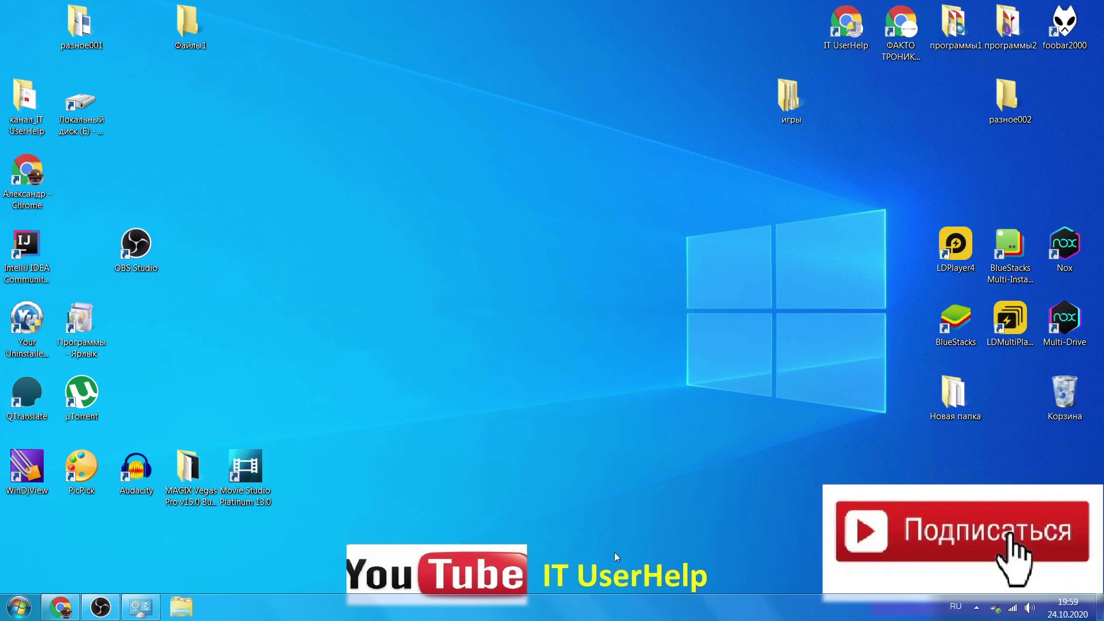
Move the Корзина icon to the free spot beside OBS Studio and return it to the spot beneath Multi-Drive.
{"action": "left_click_drag", "start_coordinate": [1065, 397], "coordinate": [81, 247]}
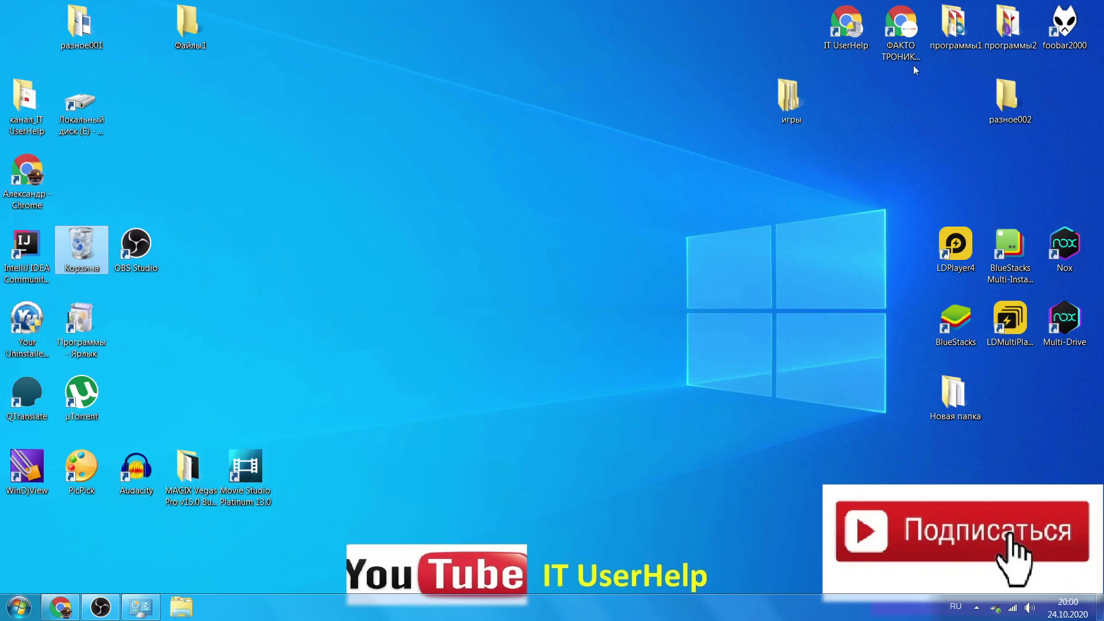
{"action": "left_click_drag", "start_coordinate": [79, 250], "coordinate": [1084, 407]}
{"action": "left_click_drag", "start_coordinate": [1049, 551], "coordinate": [1064, 379]}
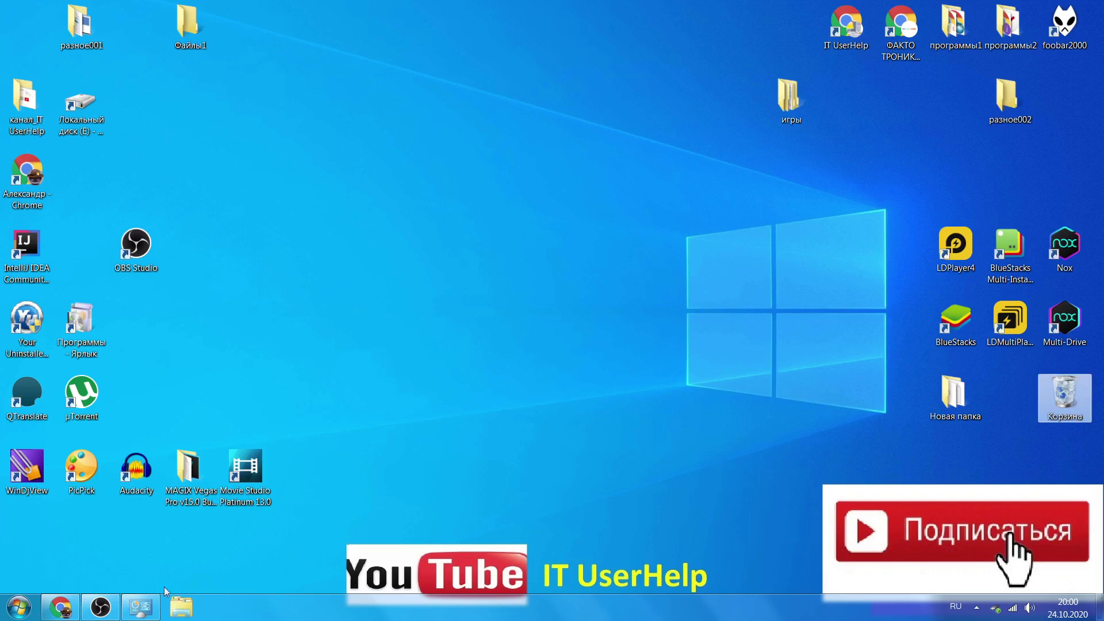
Enable the Компьютер and Панель управления icons in the desktop icon settings, apply the change and close the Персонализация window.
{"action": "left_click", "coordinate": [140, 606]}
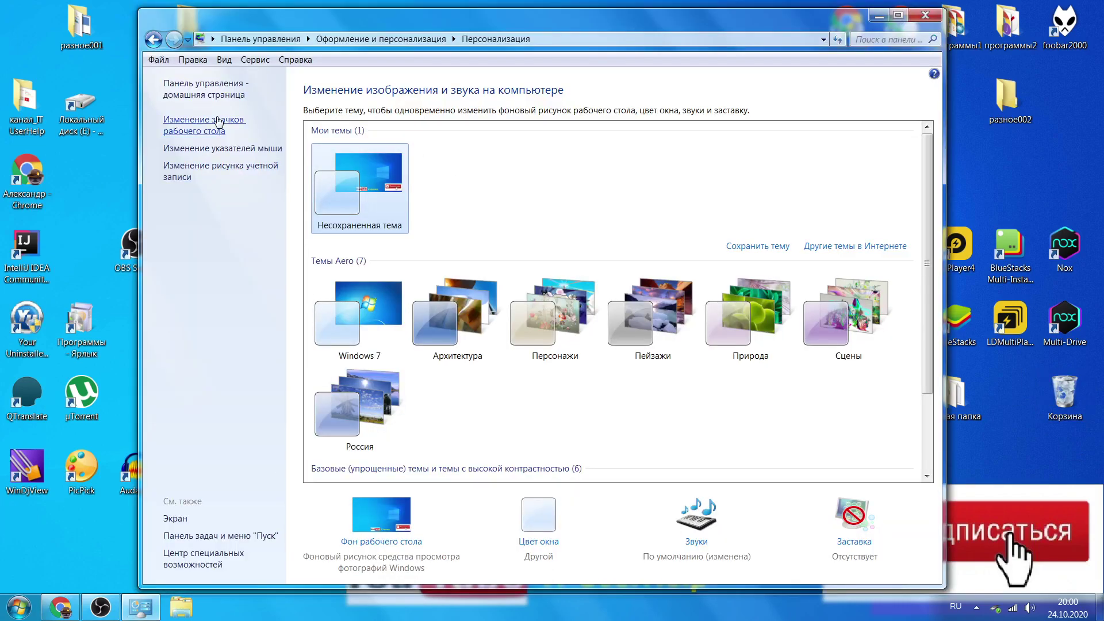
{"action": "left_click", "coordinate": [197, 118]}
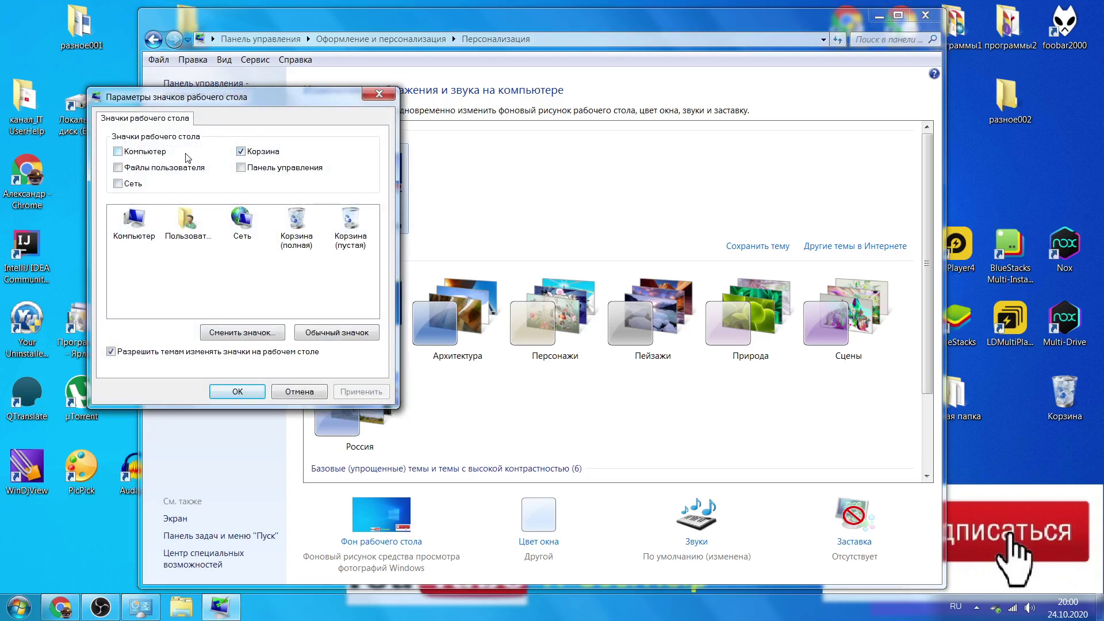
{"action": "left_click", "coordinate": [118, 152]}
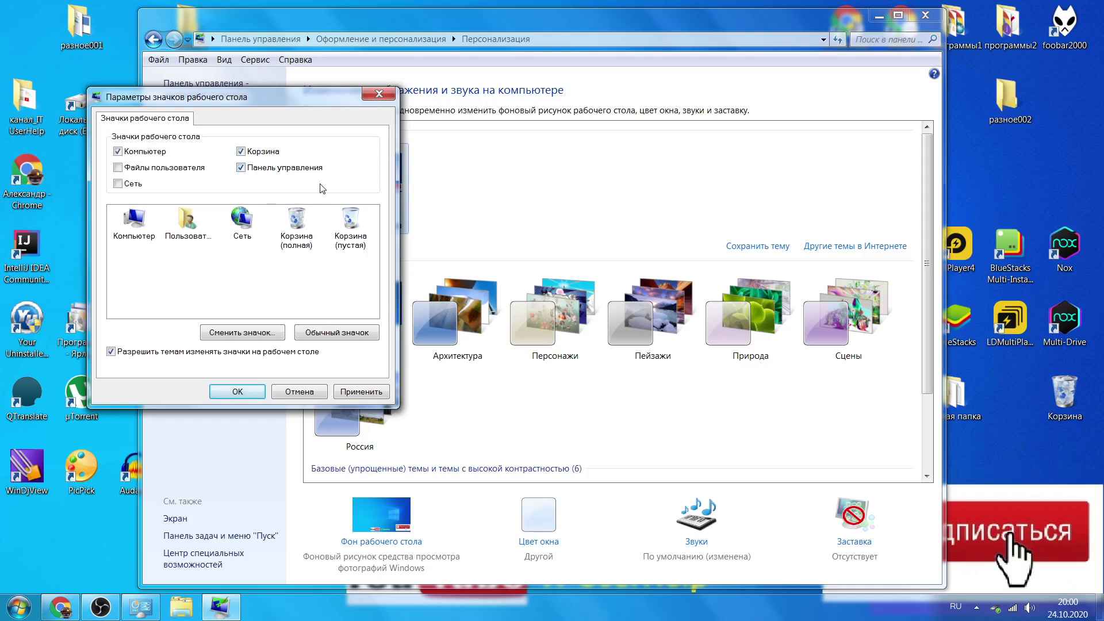
{"action": "left_click", "coordinate": [361, 392]}
{"action": "left_click", "coordinate": [236, 391]}
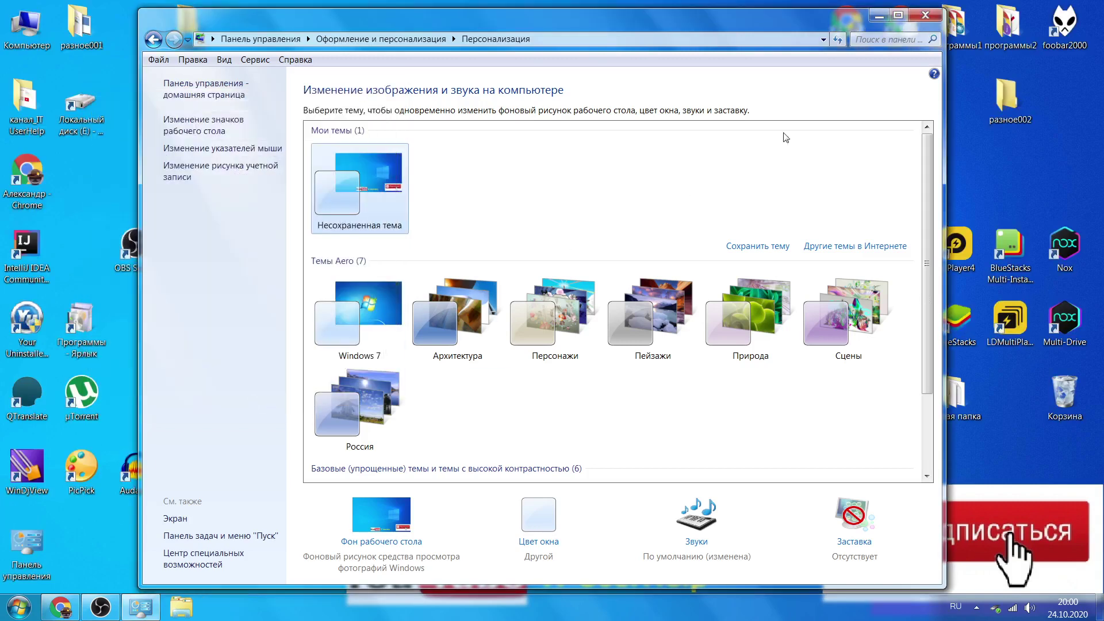
{"action": "left_click", "coordinate": [926, 14]}
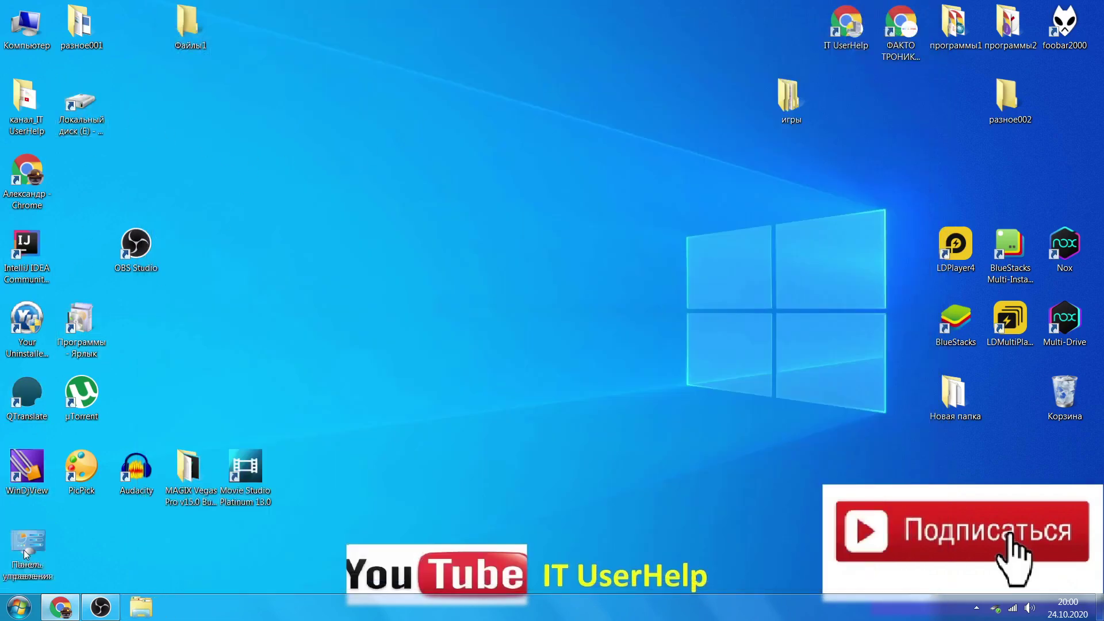
Move the Панель управления icon to the free spot between IntelliJ IDEA and OBS Studio, and test that it opens.
{"action": "left_click_drag", "start_coordinate": [312, 358], "coordinate": [164, 258]}
{"action": "left_click_drag", "start_coordinate": [82, 255], "coordinate": [81, 256]}
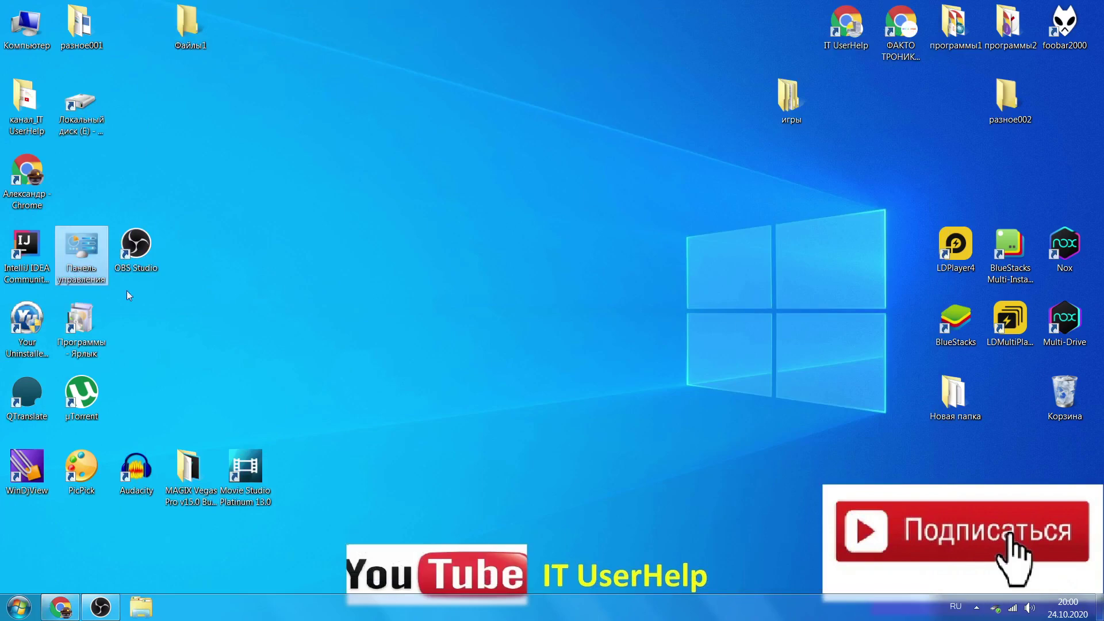
{"action": "double_click", "coordinate": [83, 253]}
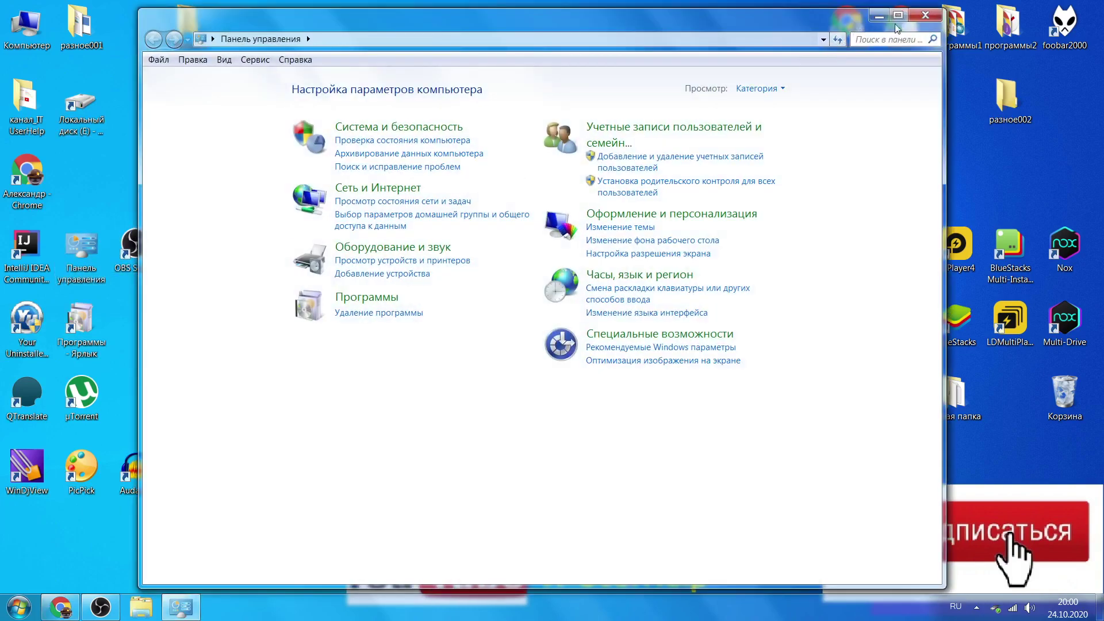
{"action": "left_click", "coordinate": [926, 15]}
Open Панель управления through the Start menu for comparison and close its window.
{"action": "left_click", "coordinate": [22, 607]}
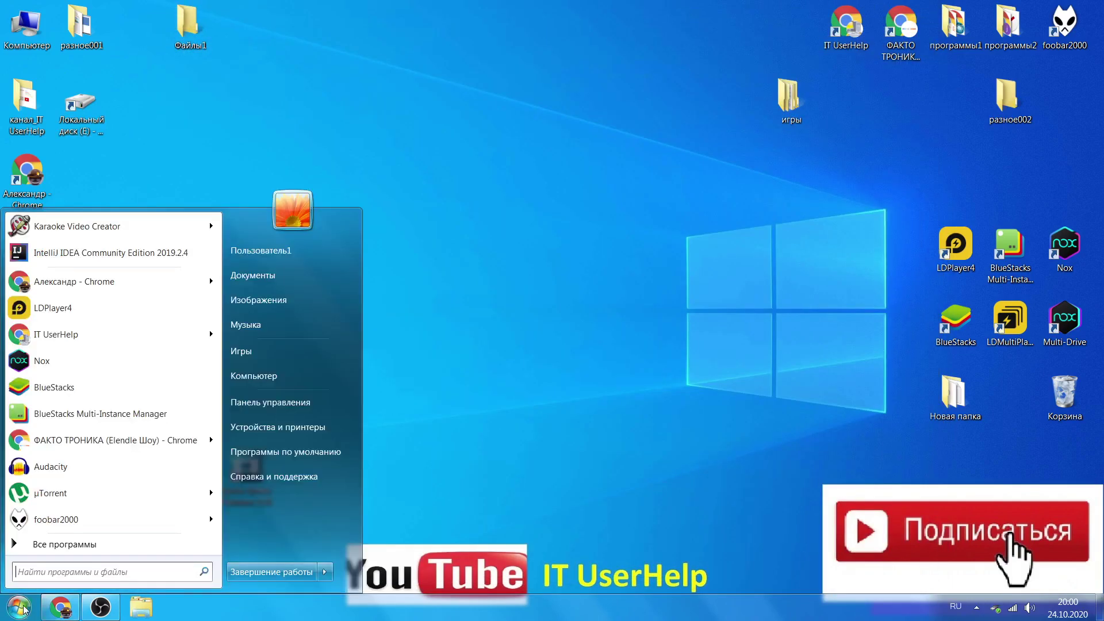
{"action": "left_click", "coordinate": [261, 402]}
{"action": "left_click", "coordinate": [926, 15]}
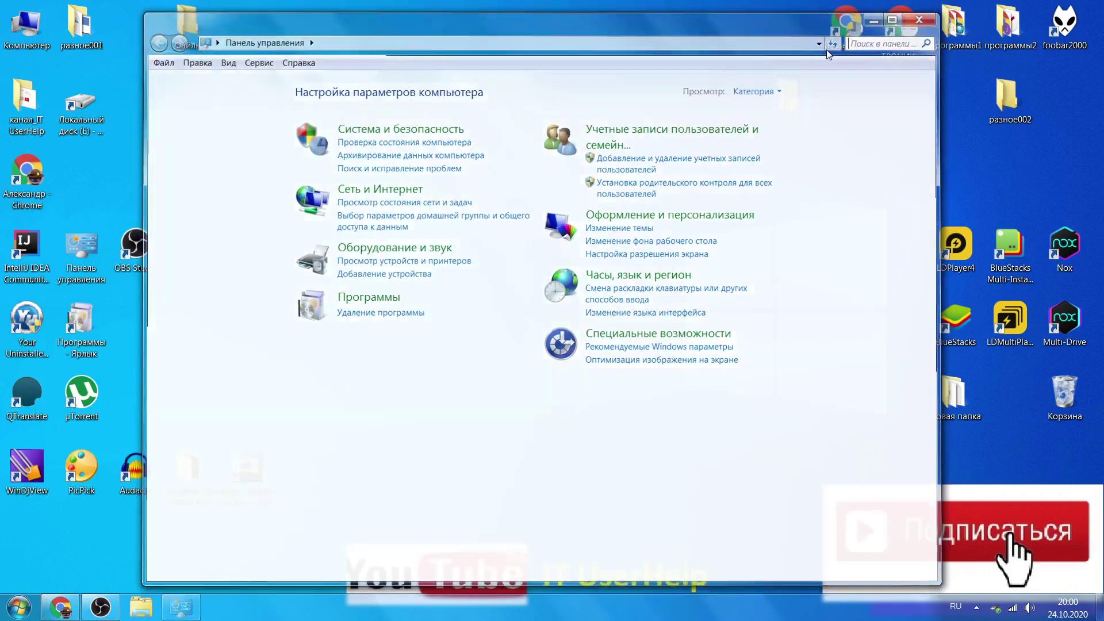
{"action": "left_click", "coordinate": [21, 610]}
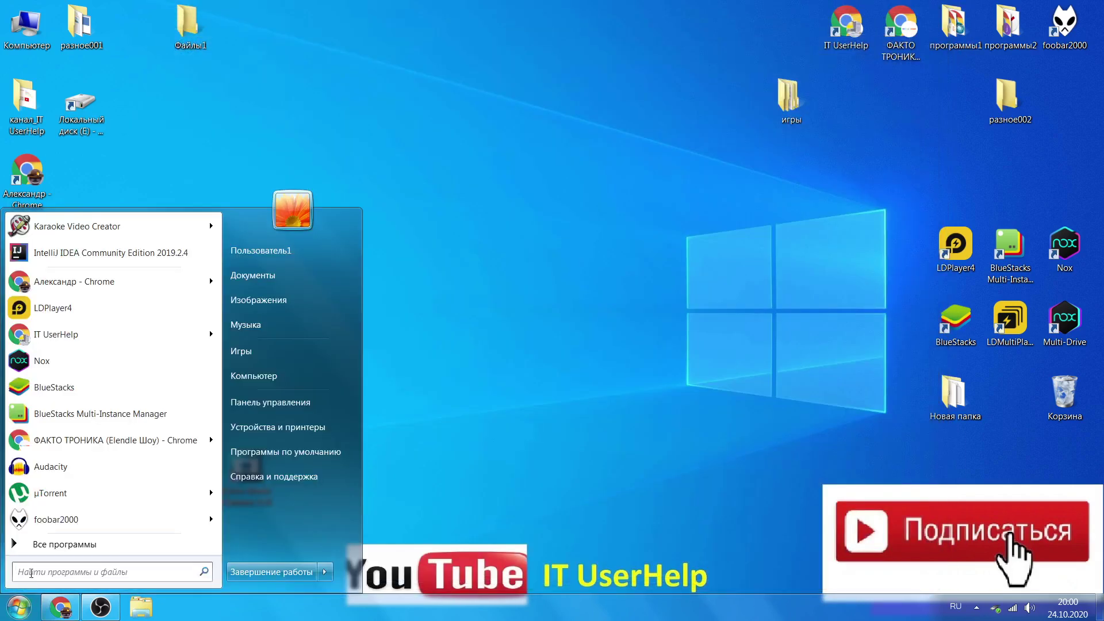
{"action": "left_click", "coordinate": [452, 397]}
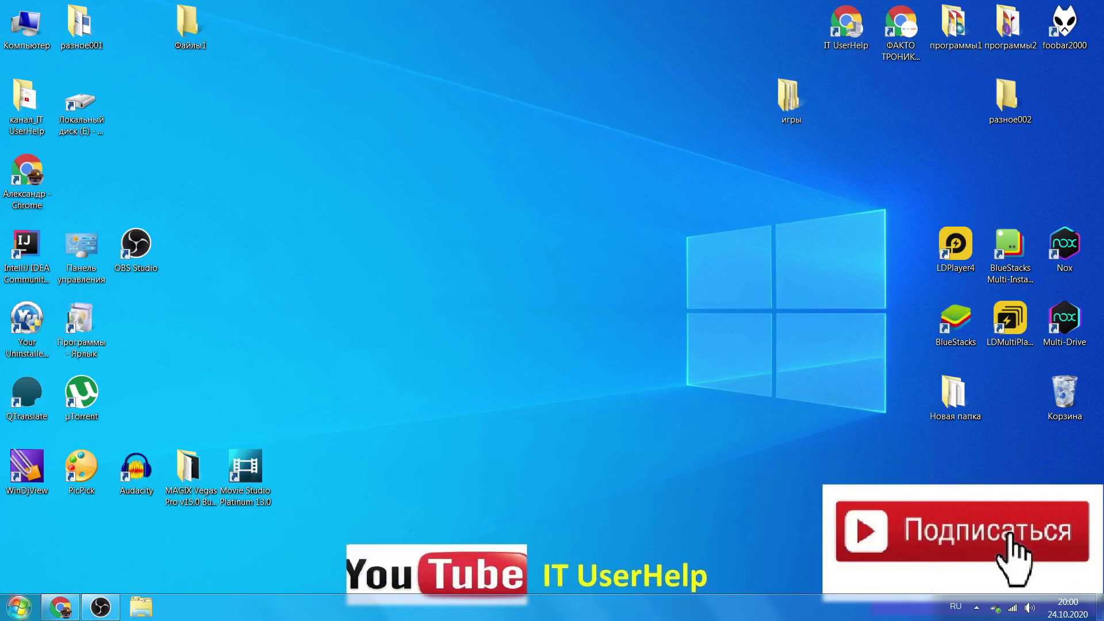
{"action": "left_click", "coordinate": [19, 607]}
{"action": "left_click", "coordinate": [396, 467]}
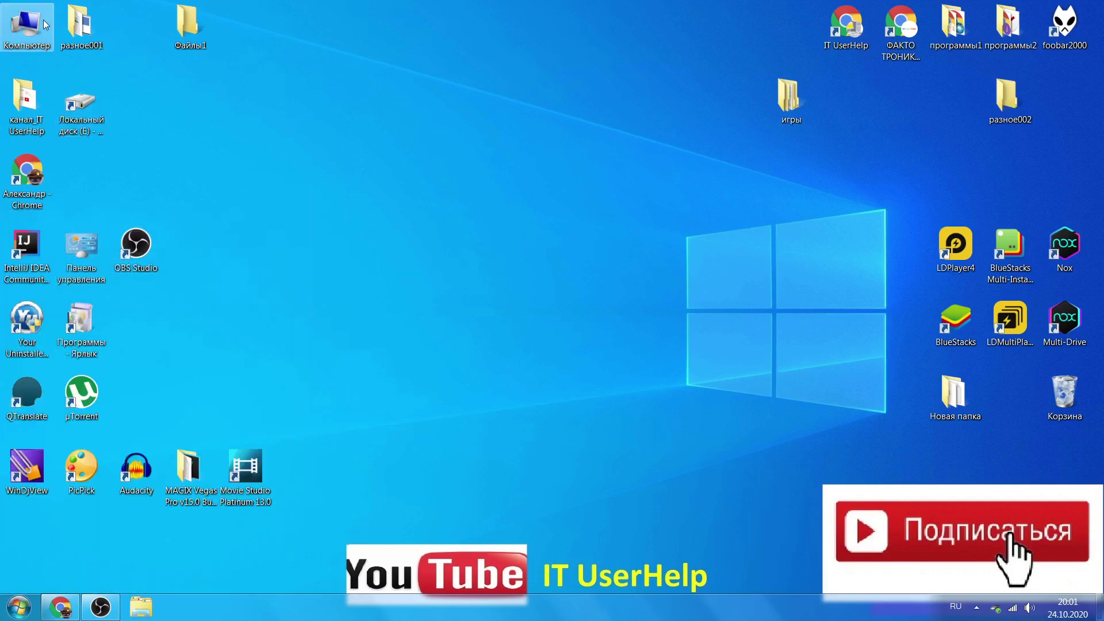
Rearrange the desktop's first row, placing the Локальный диск (E) shortcut beside Компьютер and the разное001 folder between it and Файлы1.
{"action": "left_click_drag", "start_coordinate": [67, 19], "coordinate": [230, 28]}
{"action": "left_click_drag", "start_coordinate": [86, 99], "coordinate": [80, 26]}
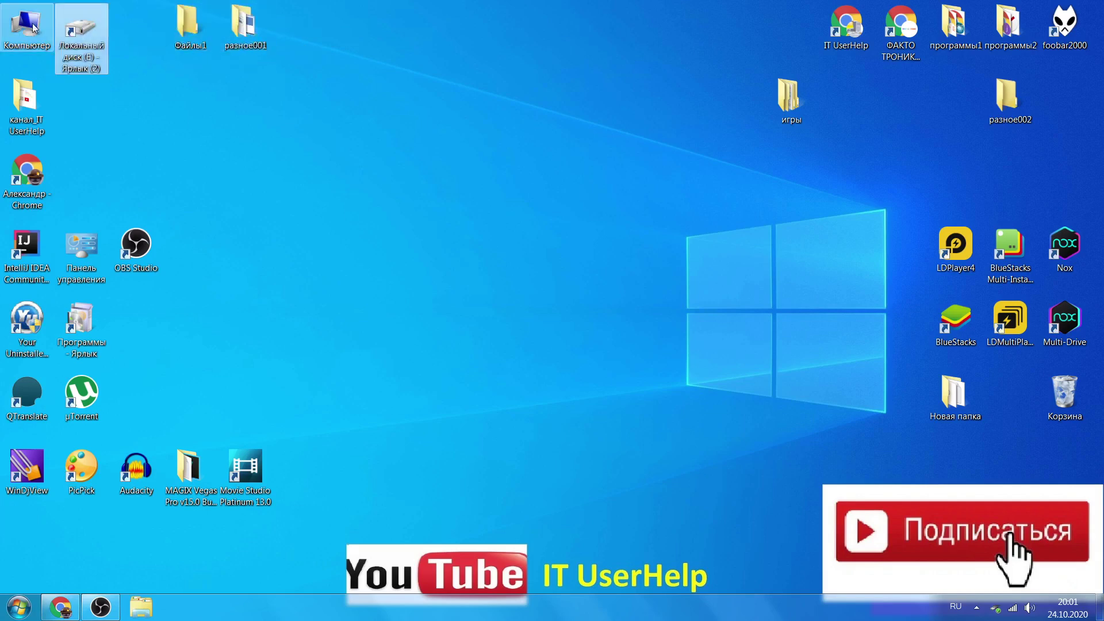
{"action": "left_click_drag", "start_coordinate": [236, 25], "coordinate": [132, 28]}
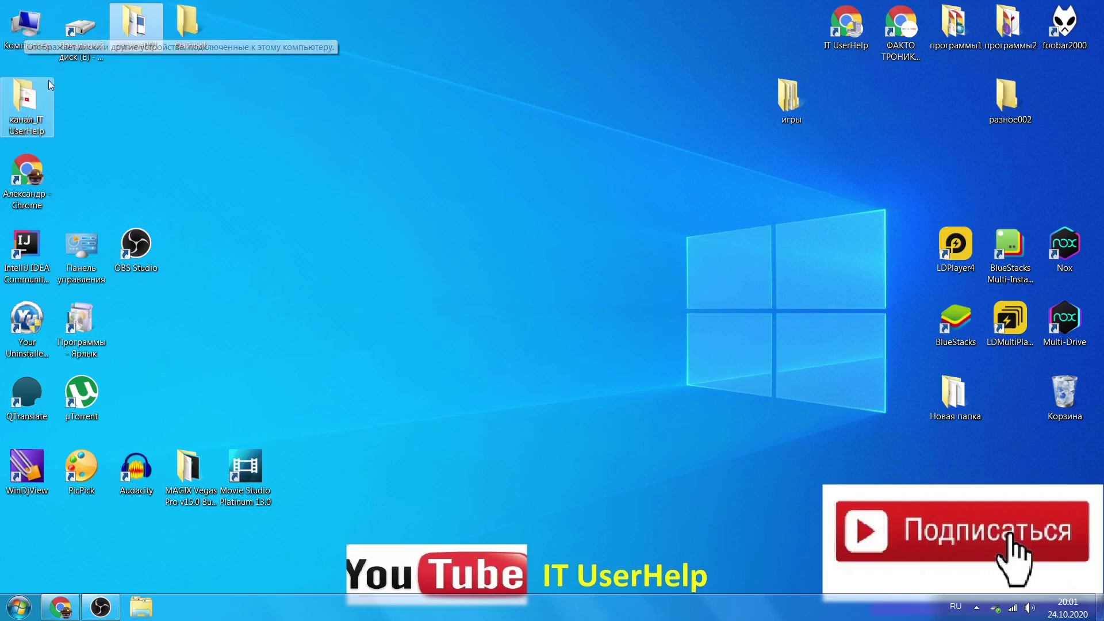
Open Компьютер from its new desktop icon to view the connected drives, and dismiss its window.
{"action": "left_click", "coordinate": [28, 17]}
{"action": "double_click", "coordinate": [27, 17]}
{"action": "left_click", "coordinate": [794, 32]}
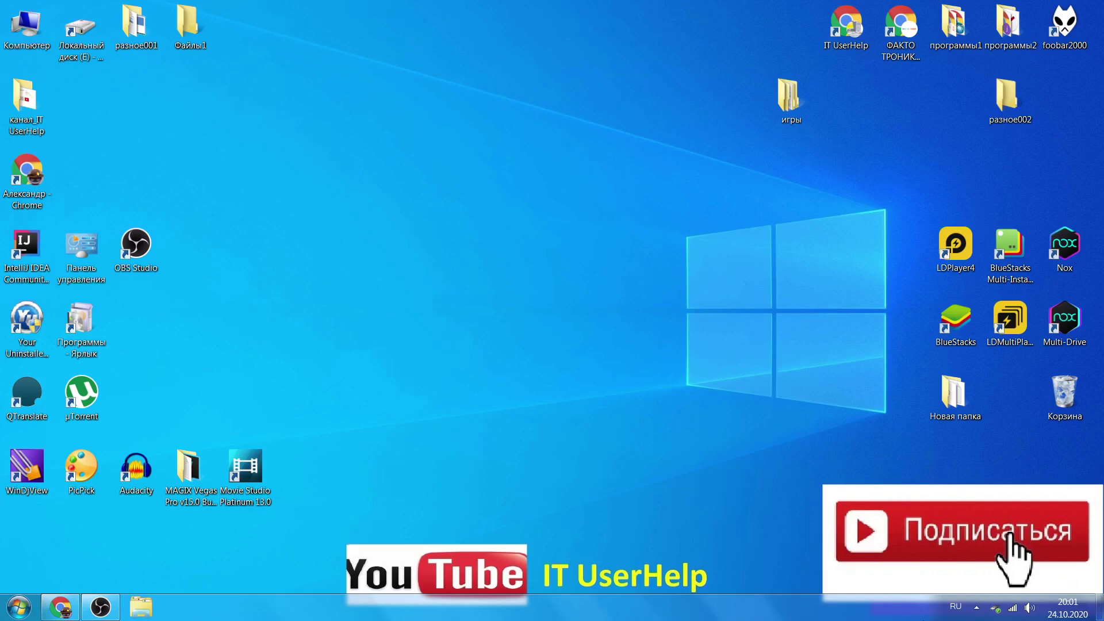
{"action": "left_click", "coordinate": [976, 607]}
{"action": "right_click", "coordinate": [941, 494]}
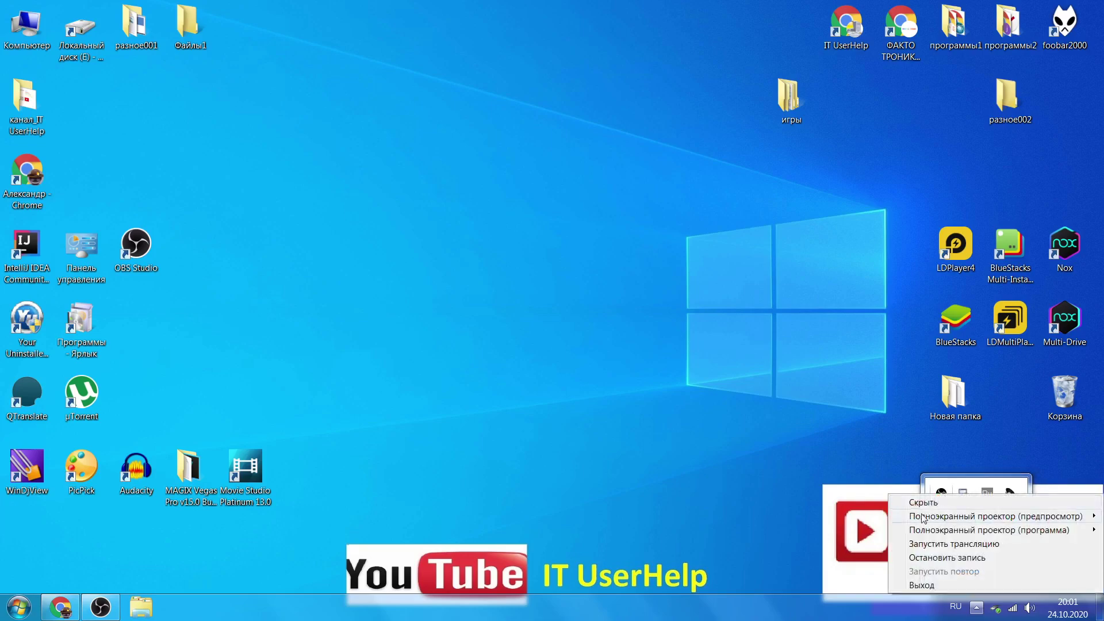